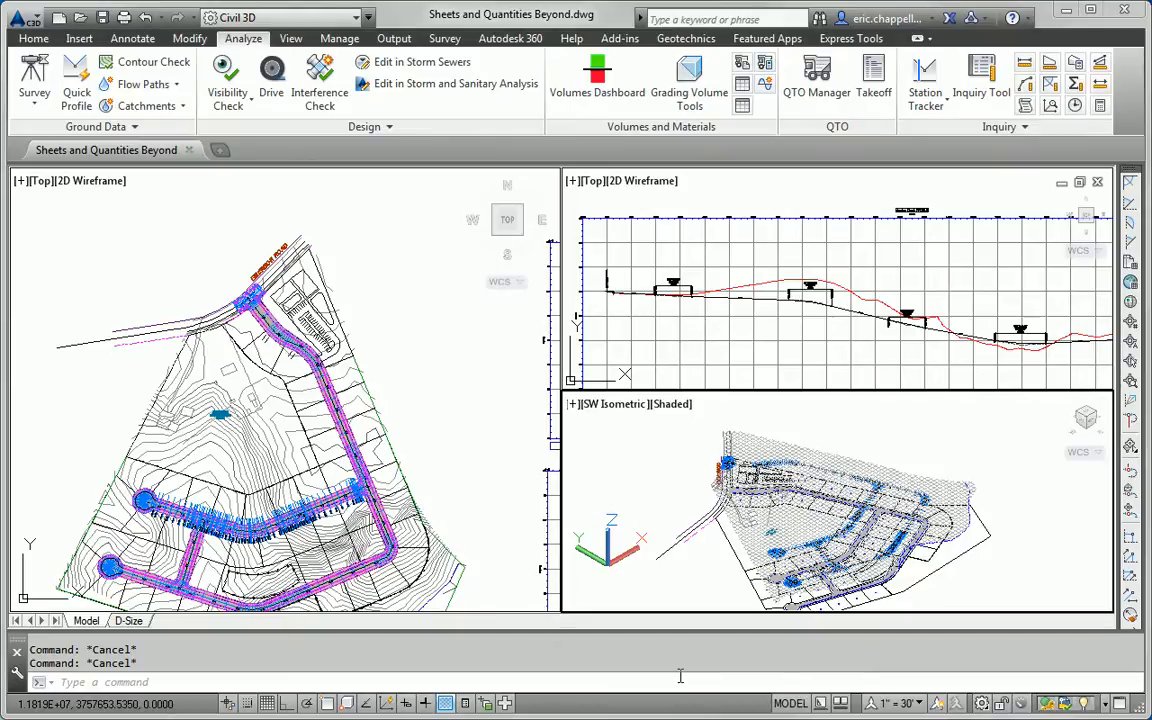
# - Open the QTO Manager and bring the last pay items in the list into view
pyautogui.click(424, 467)
pyautogui.moveTo(476, 473); pyautogui.dragTo(473, 364, button='middle')
pyautogui.scroll(4, 244, 460)
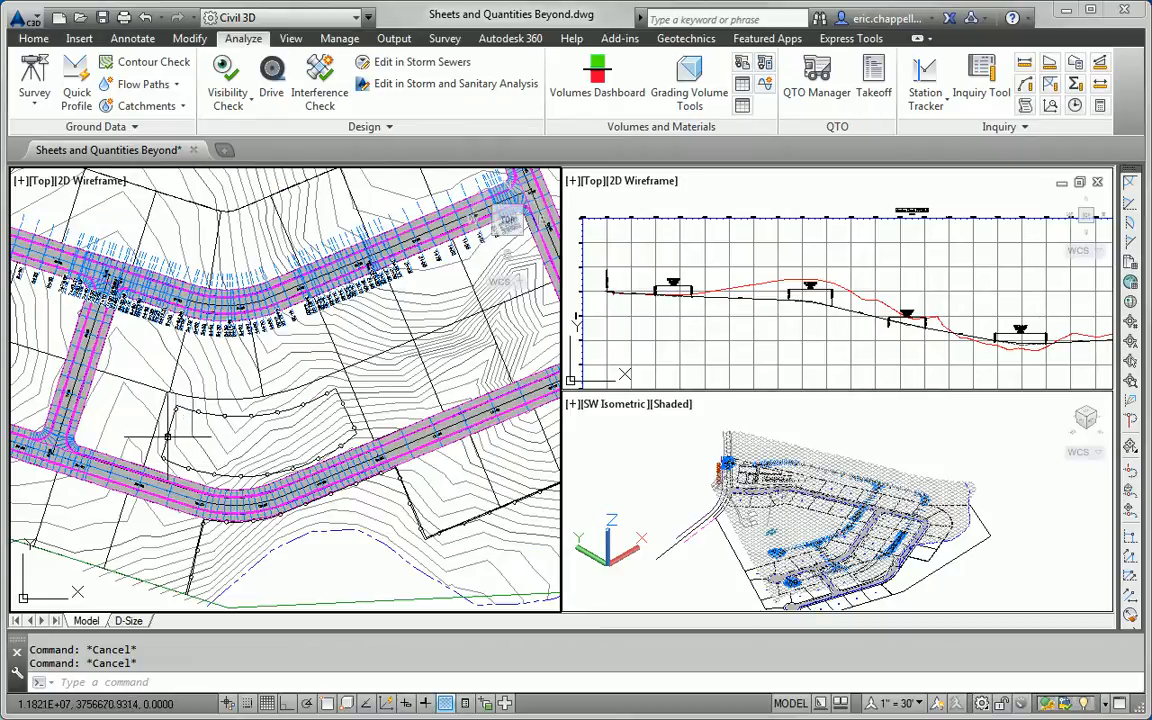
pyautogui.moveTo(335, 450); pyautogui.dragTo(277, 357, button='middle')
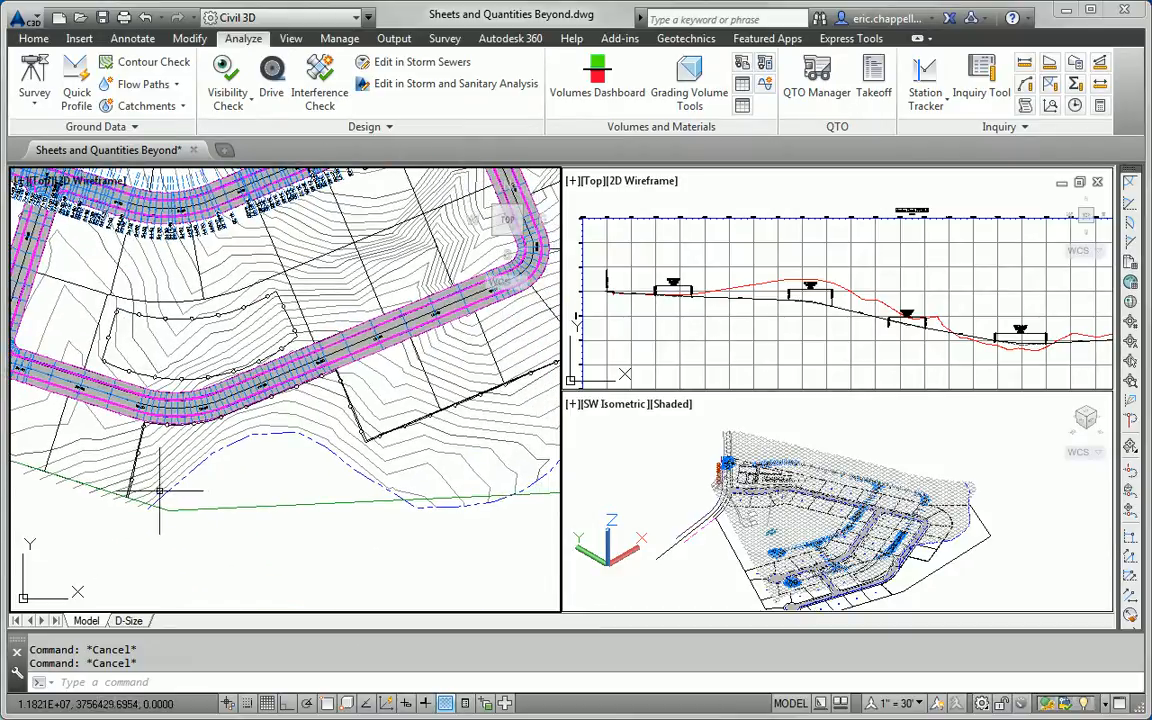
pyautogui.moveTo(442, 393); pyautogui.dragTo(381, 377, button='middle')
pyautogui.scroll(-5, 300, 420)
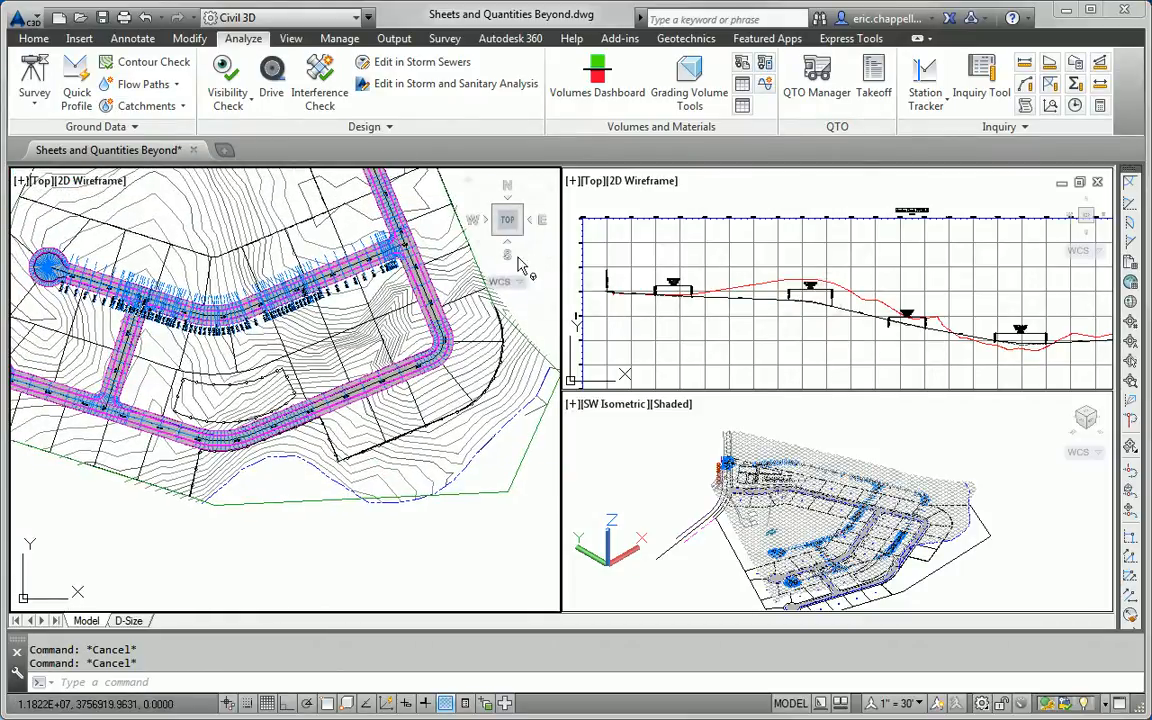
pyautogui.click(815, 95)
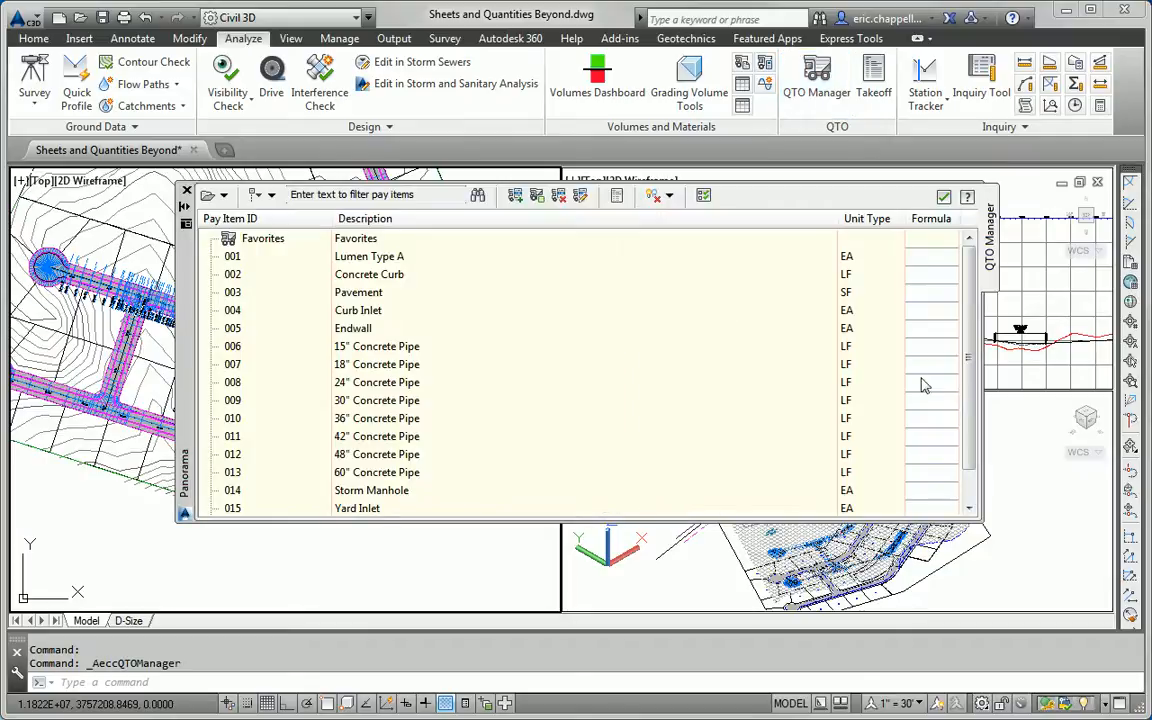
pyautogui.click(970, 508)
pyautogui.click(970, 508)
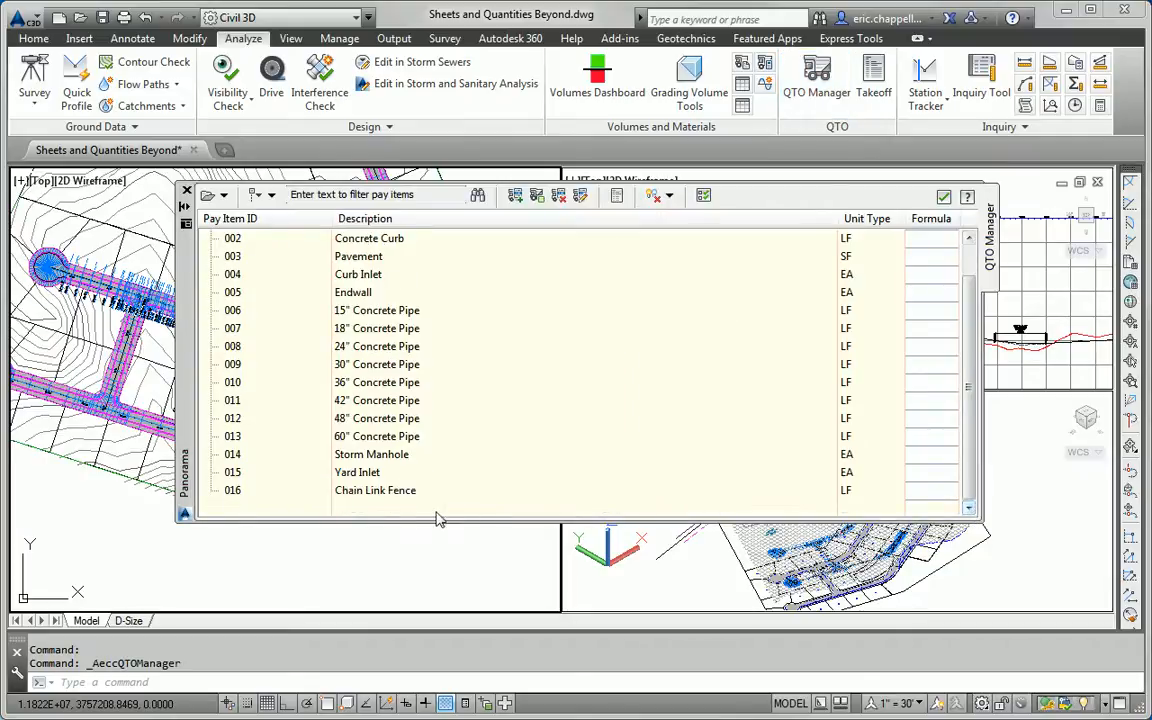
# - Assign pay item 016, Chain Link Fence, to the fence lines around the southern lots in the plan view
pyautogui.click(398, 492)
pyautogui.rightClick(400, 500)
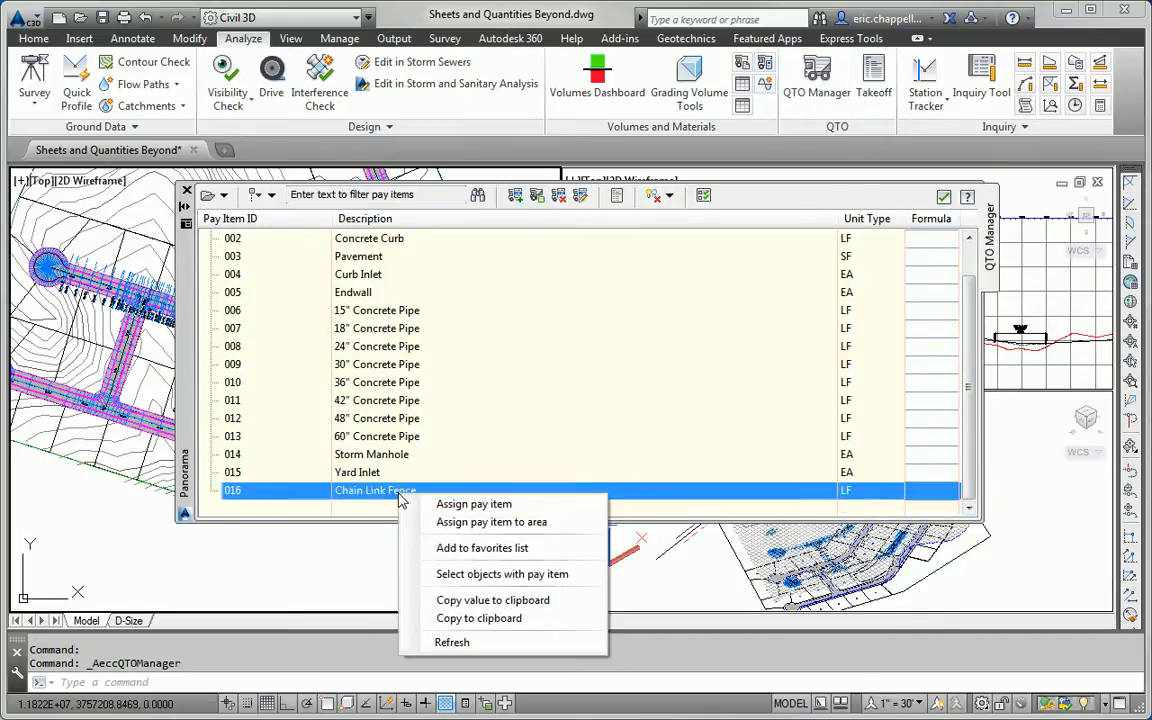
pyautogui.click(466, 505)
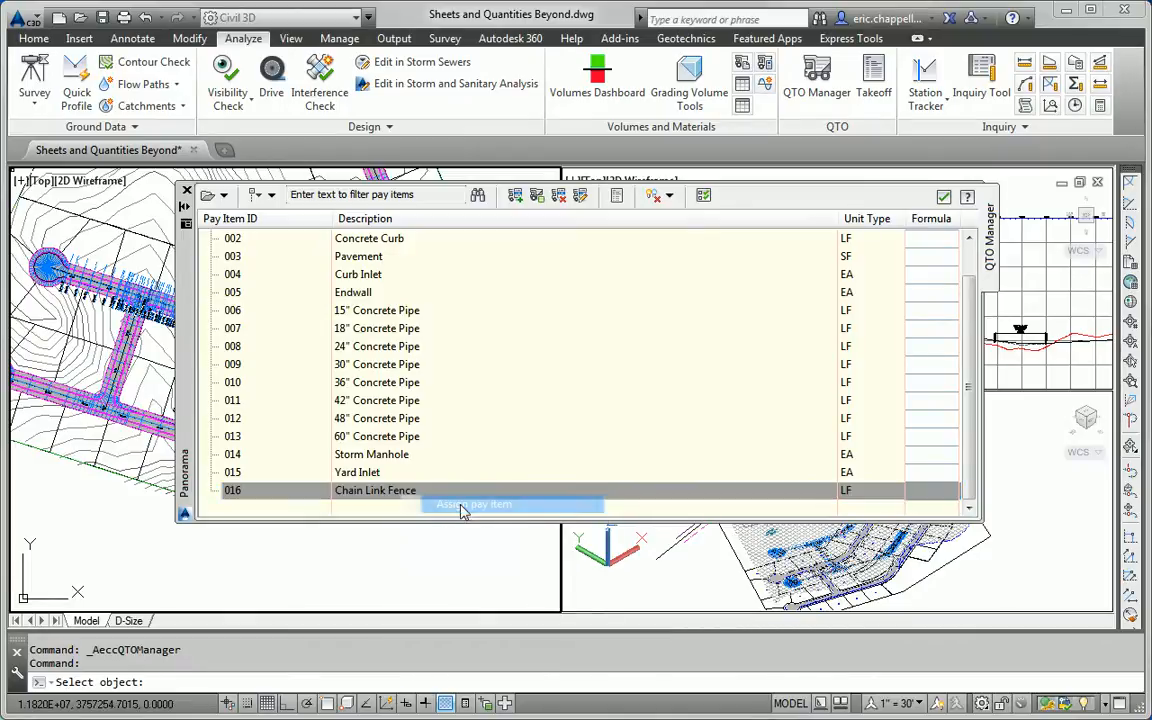
pyautogui.moveTo(176, 305); pyautogui.dragTo(651, 295)
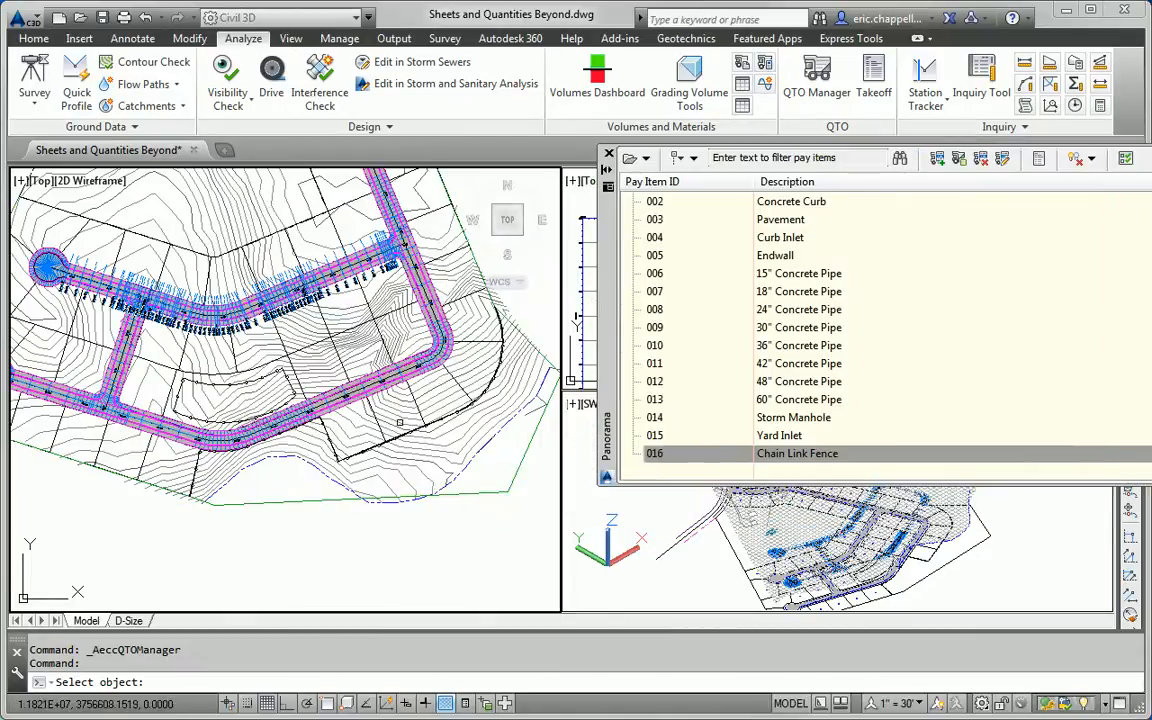
pyautogui.scroll(4, 211, 346)
pyautogui.click(484, 566)
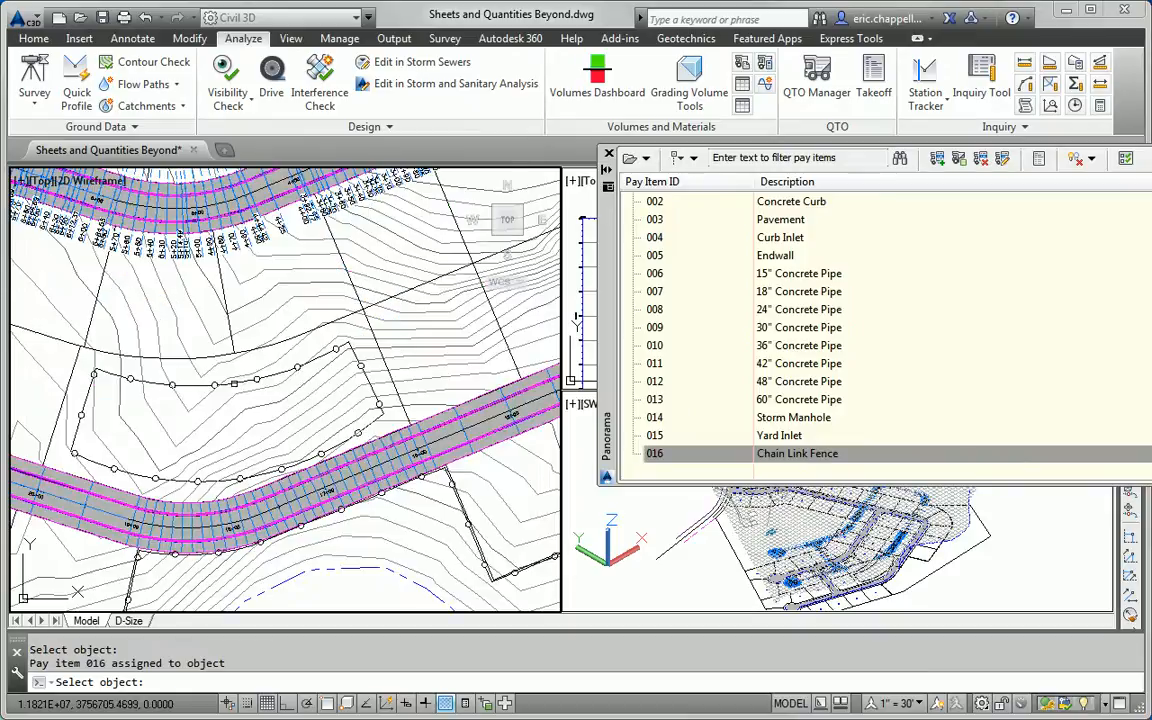
pyautogui.scroll(4, 480, 572)
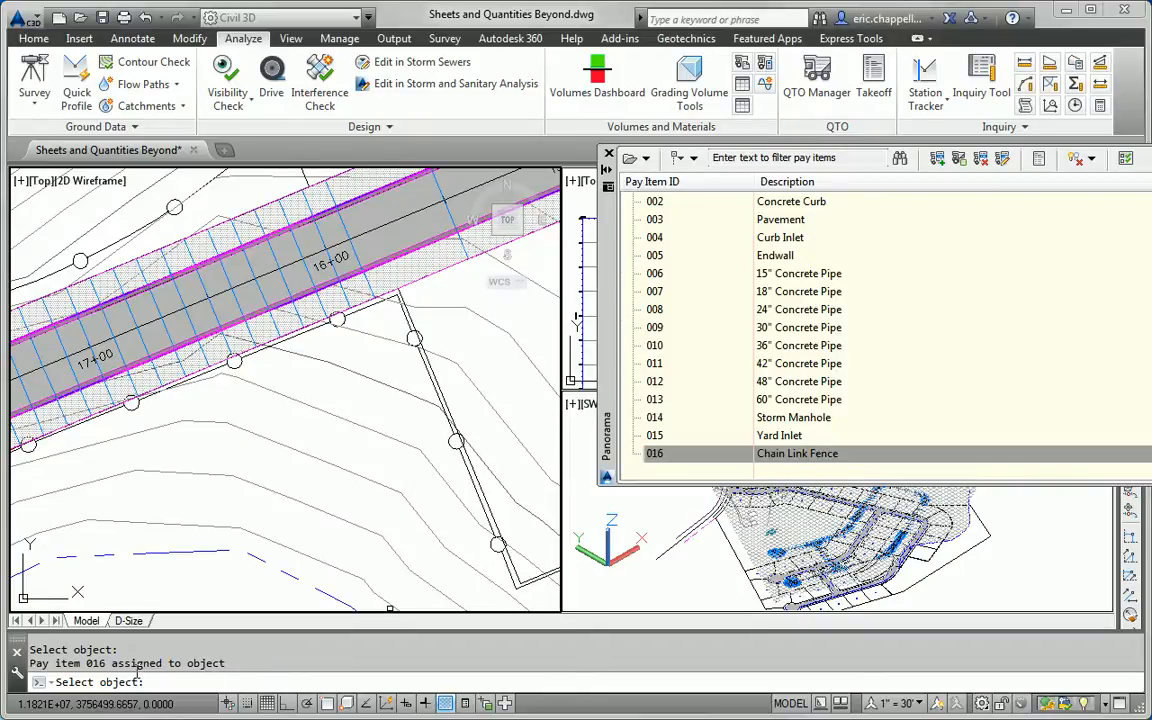
pyautogui.press('Return')
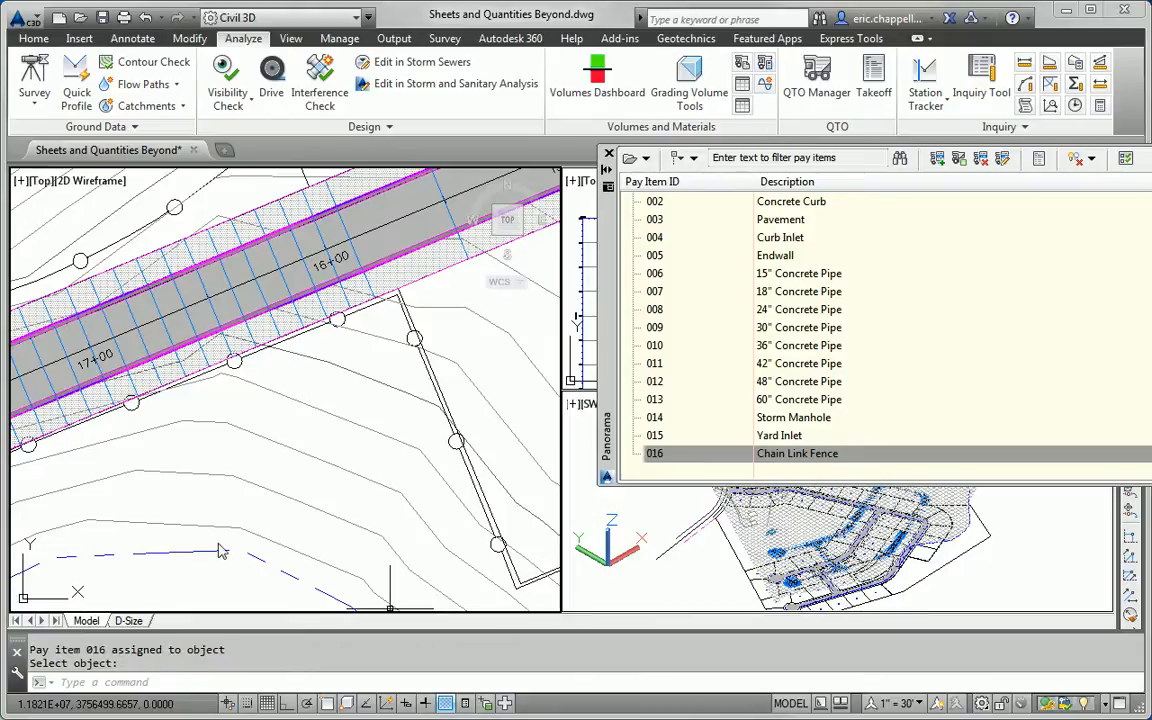
# - Check the assignment by selecting all objects with the Chain Link Fence pay item, and clear the selection
pyautogui.scroll(-3, 320, 440)
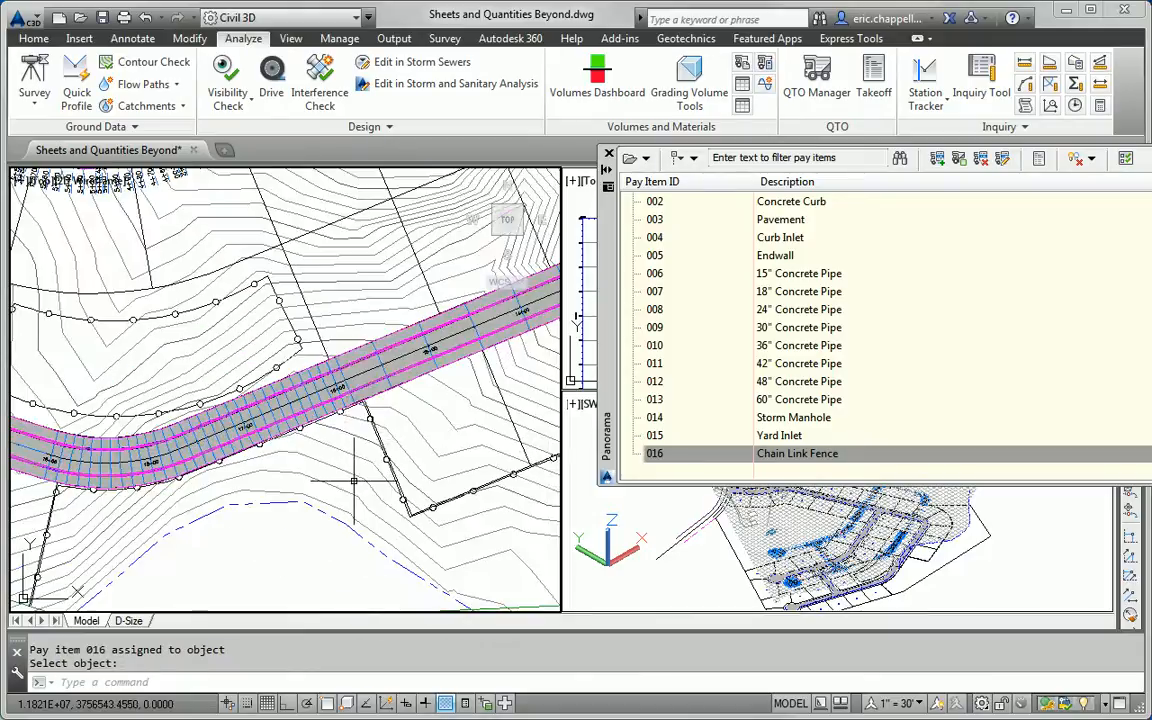
pyautogui.rightClick(814, 455)
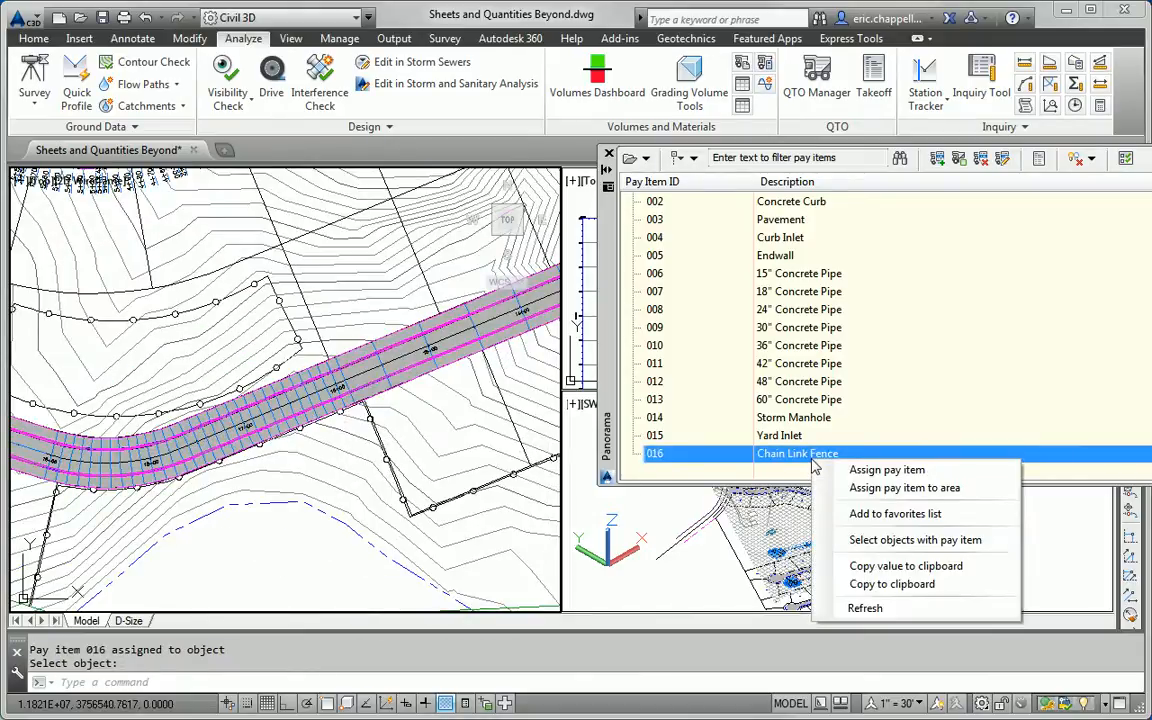
pyautogui.click(870, 540)
pyautogui.scroll(-2, 248, 475)
pyautogui.scroll(-2, 250, 475)
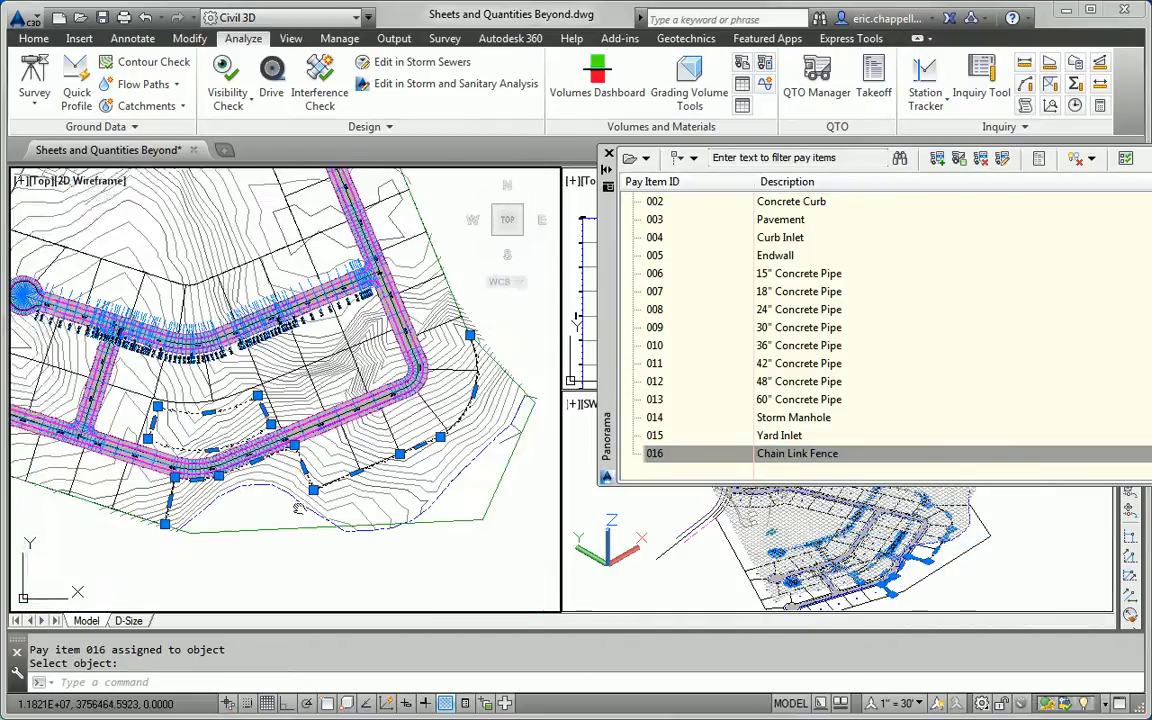
pyautogui.moveTo(310, 513); pyautogui.dragTo(266, 529, button='middle')
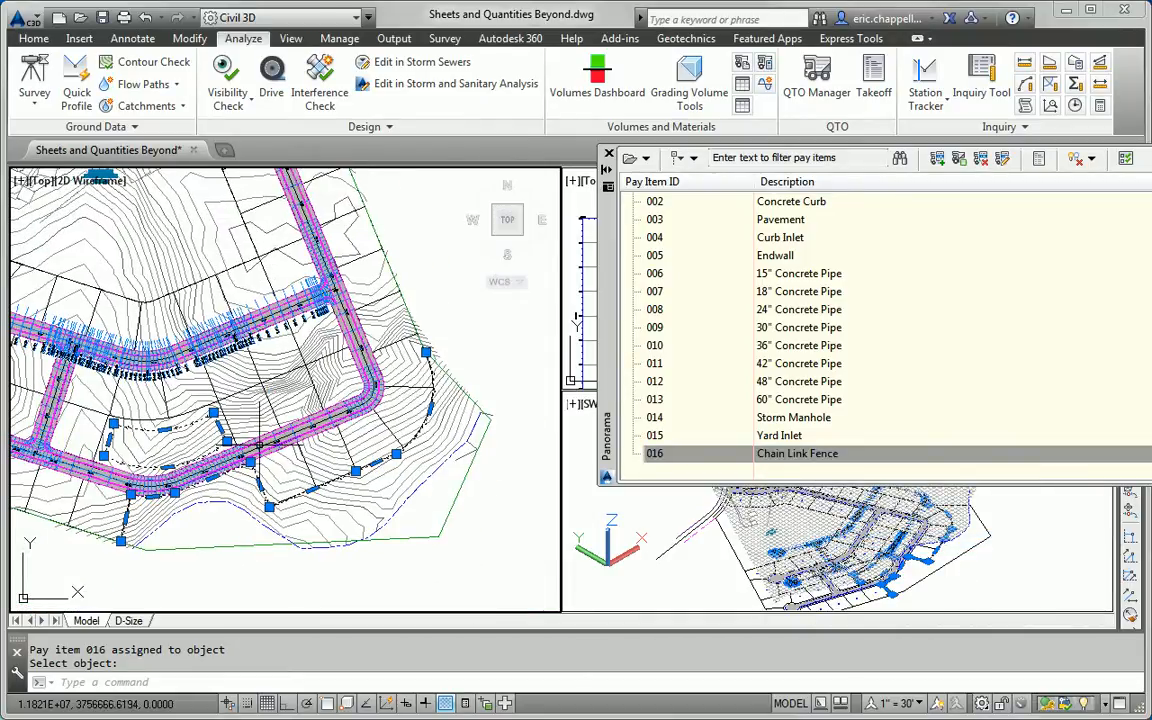
pyautogui.press('Escape')
pyautogui.press('Escape')
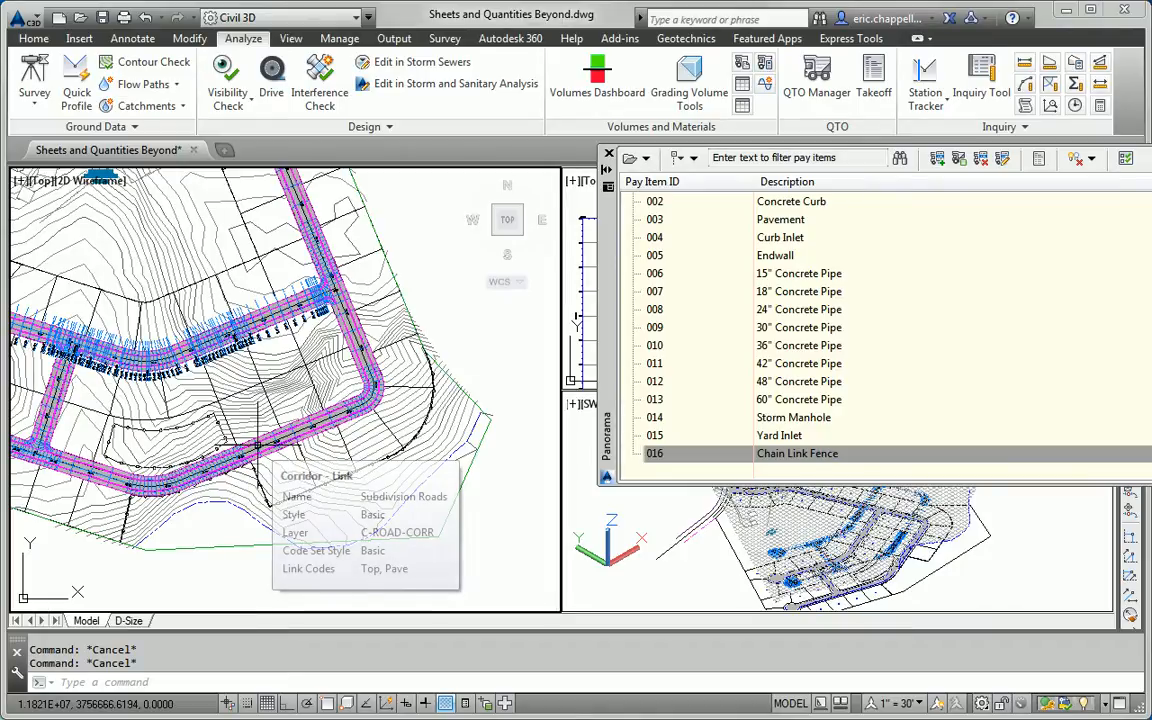
# - Compute a summary quantity takeoff for the whole drawing, view it with Summary (HTML).xsl, and close the report and QTO Manager
pyautogui.click(1039, 168)
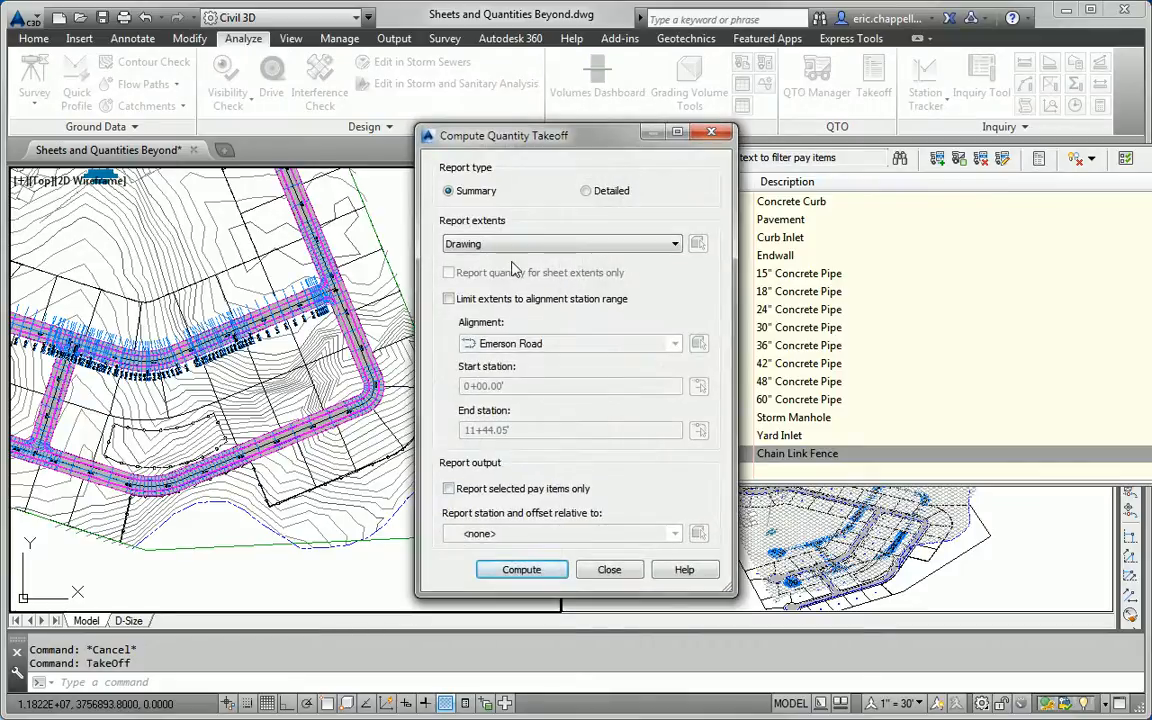
pyautogui.click(499, 572)
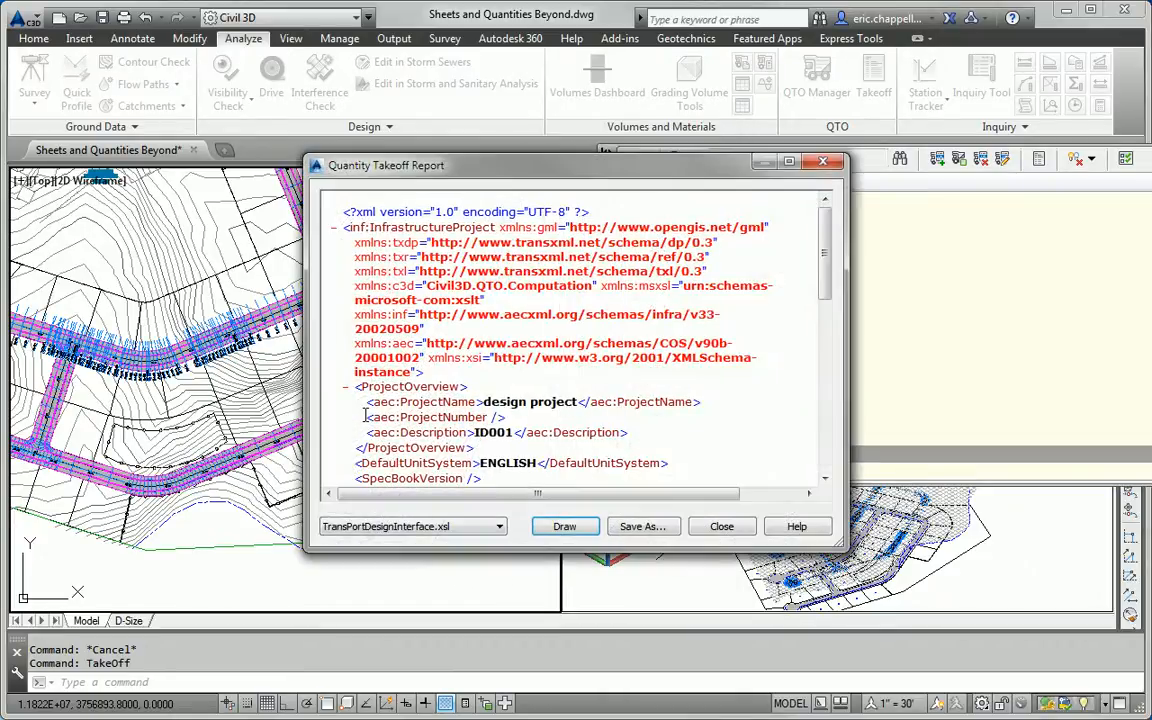
pyautogui.click(404, 527)
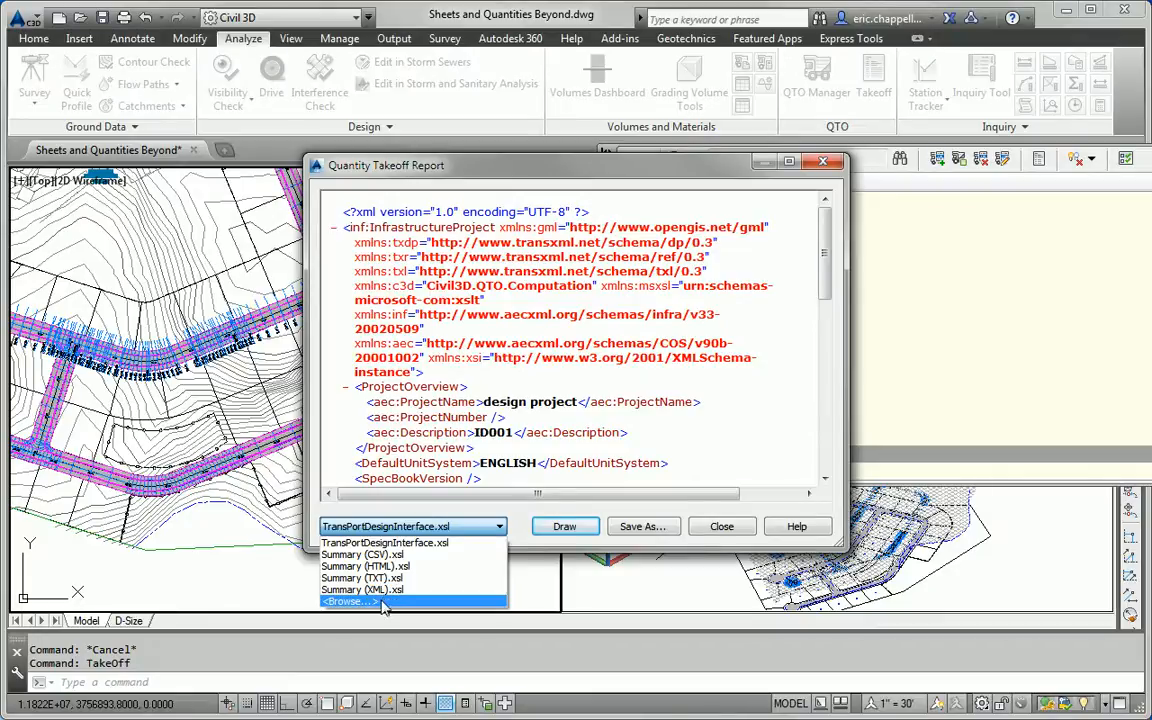
pyautogui.click(378, 567)
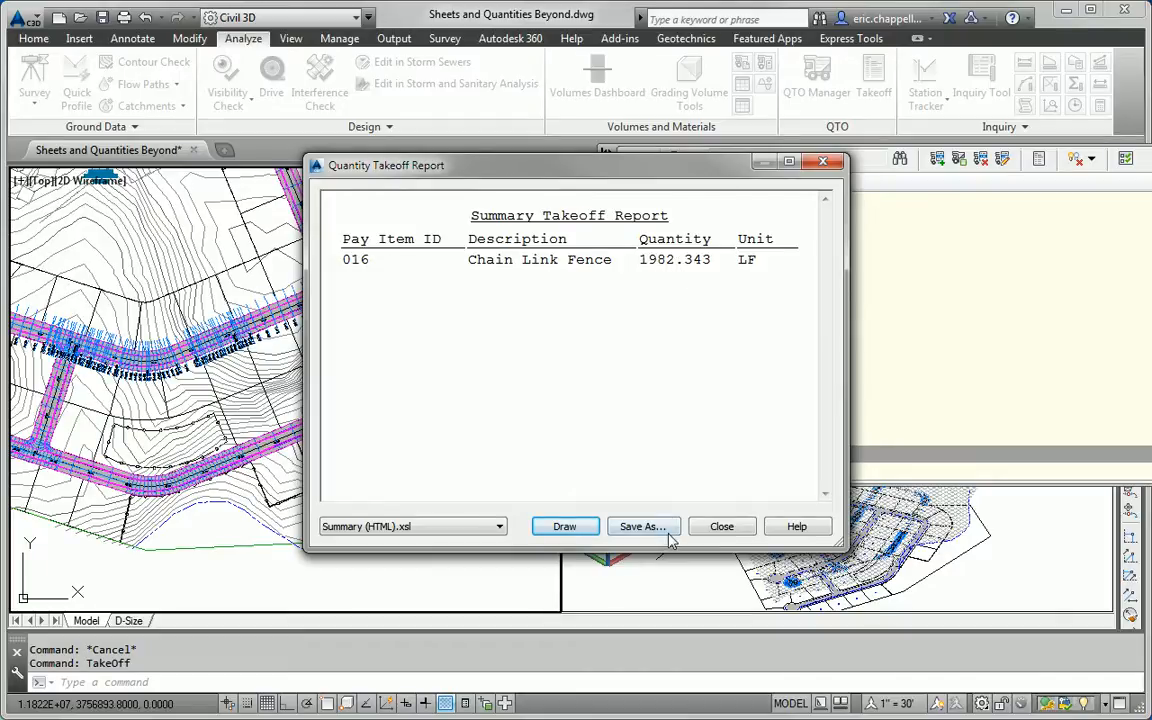
pyautogui.click(721, 526)
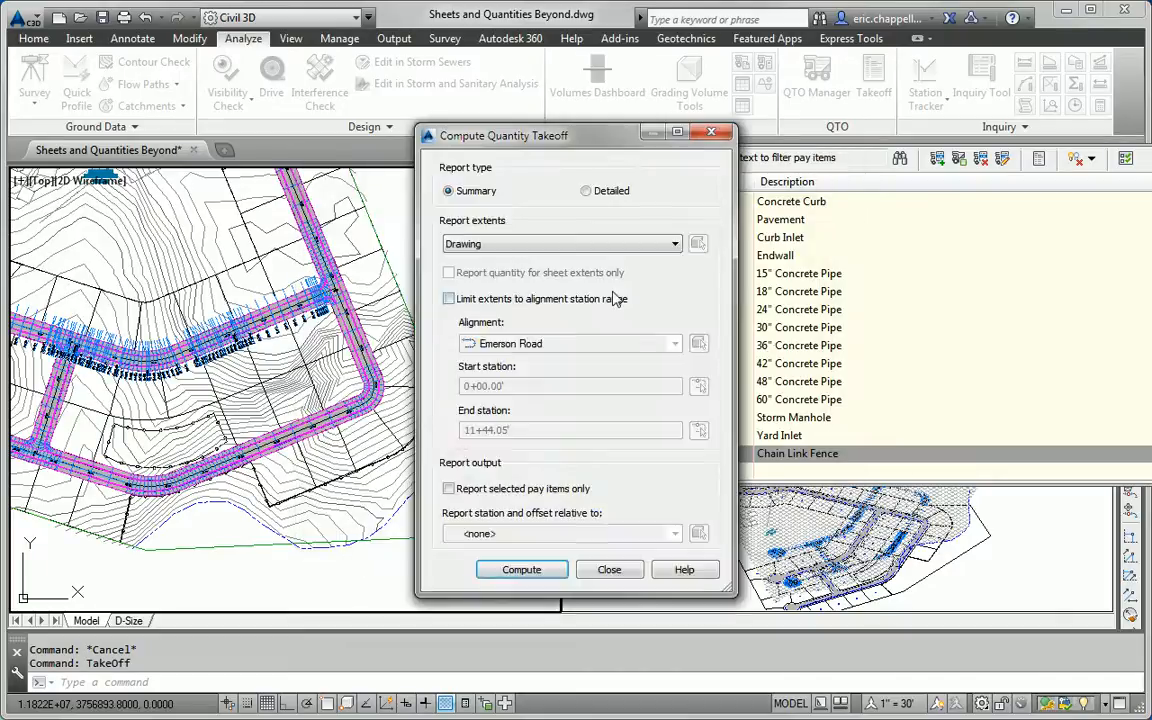
pyautogui.click(537, 520)
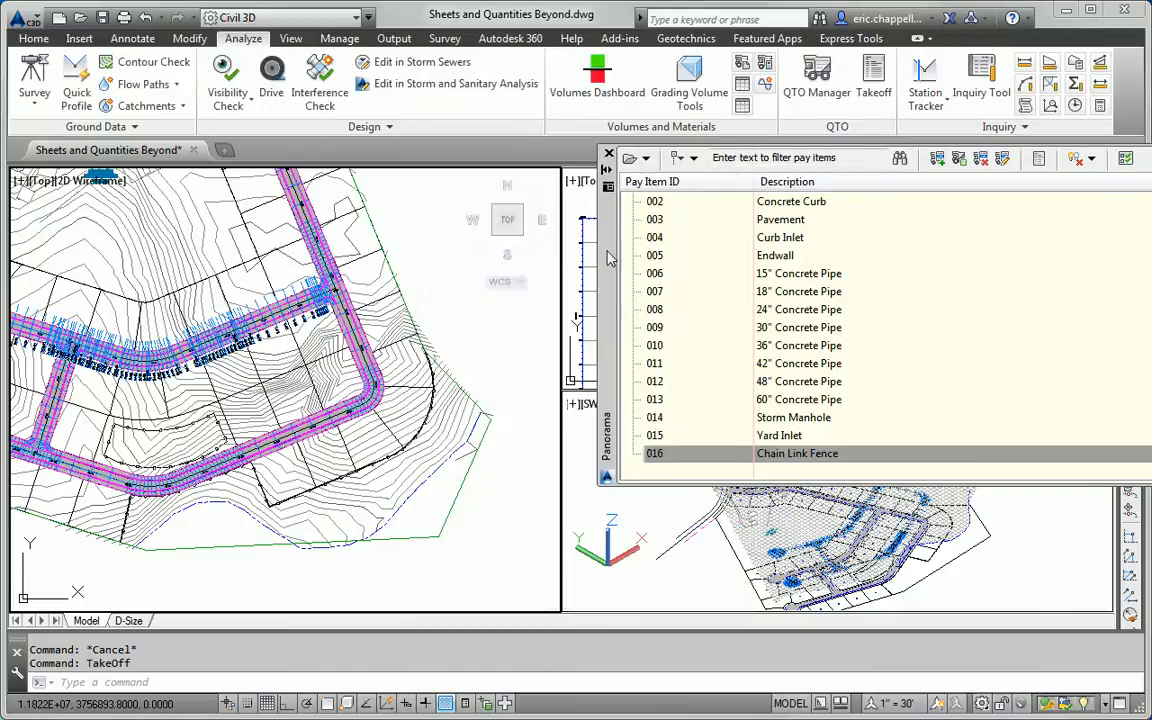
pyautogui.moveTo(606, 254); pyautogui.dragTo(348, 259)
pyautogui.click(348, 159)
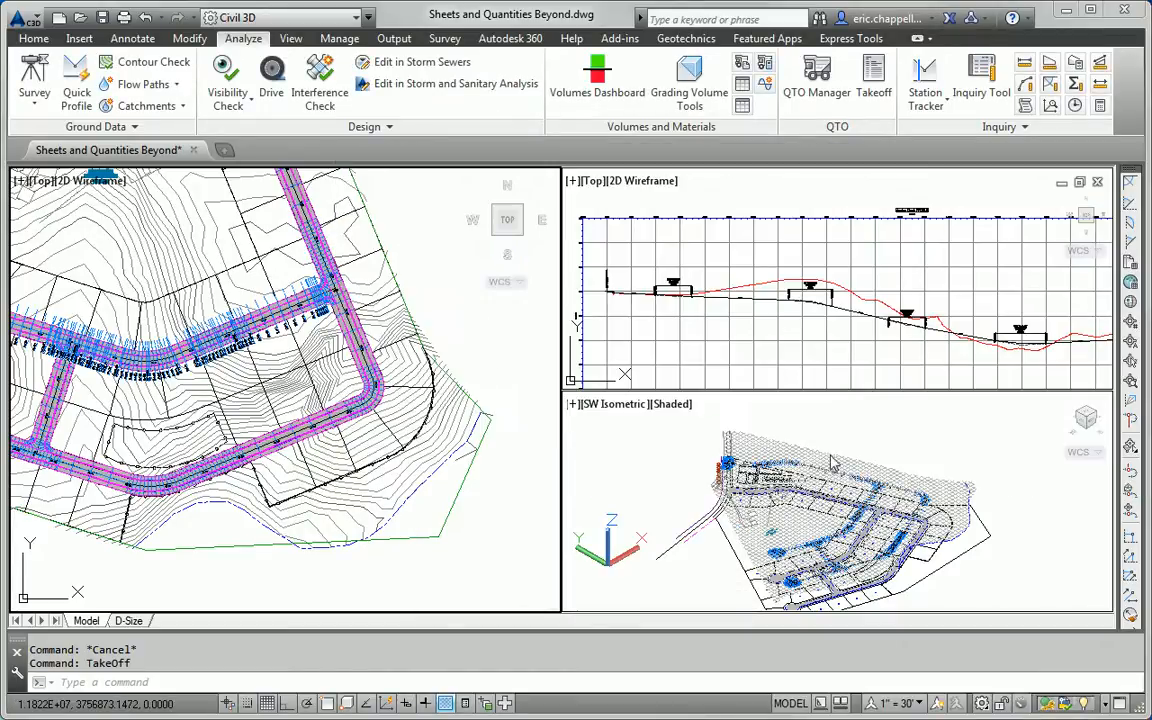
pyautogui.click(578, 440)
pyautogui.moveTo(631, 472)
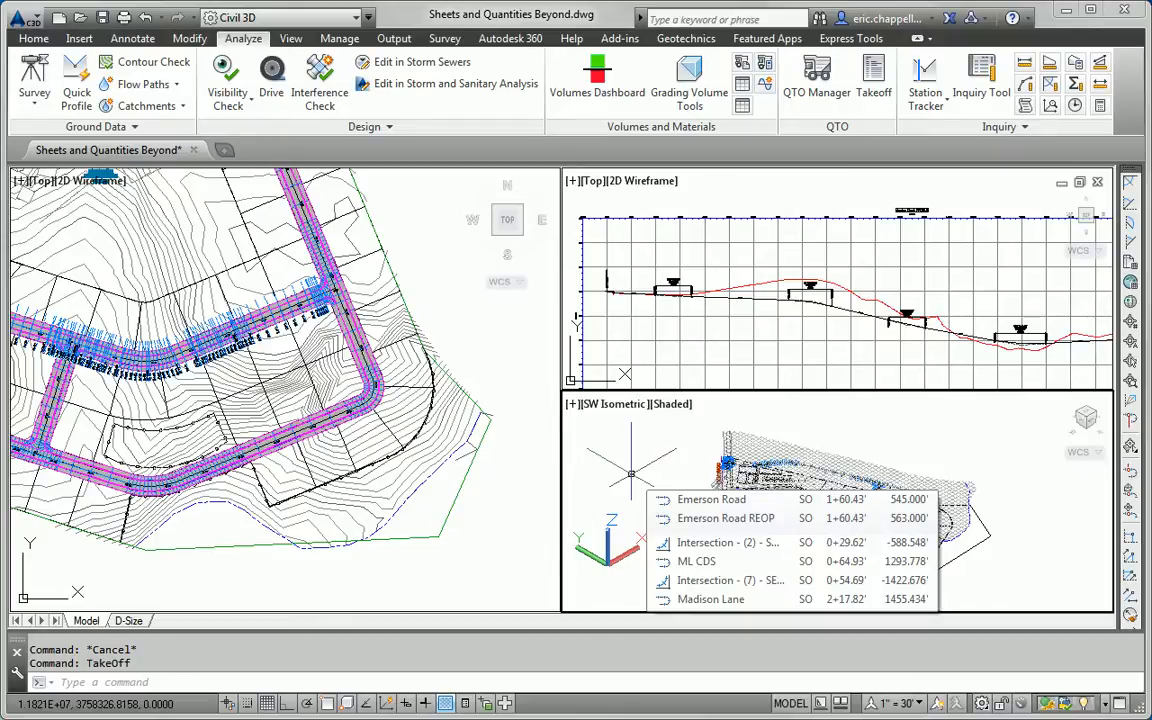
pyautogui.press('Escape')
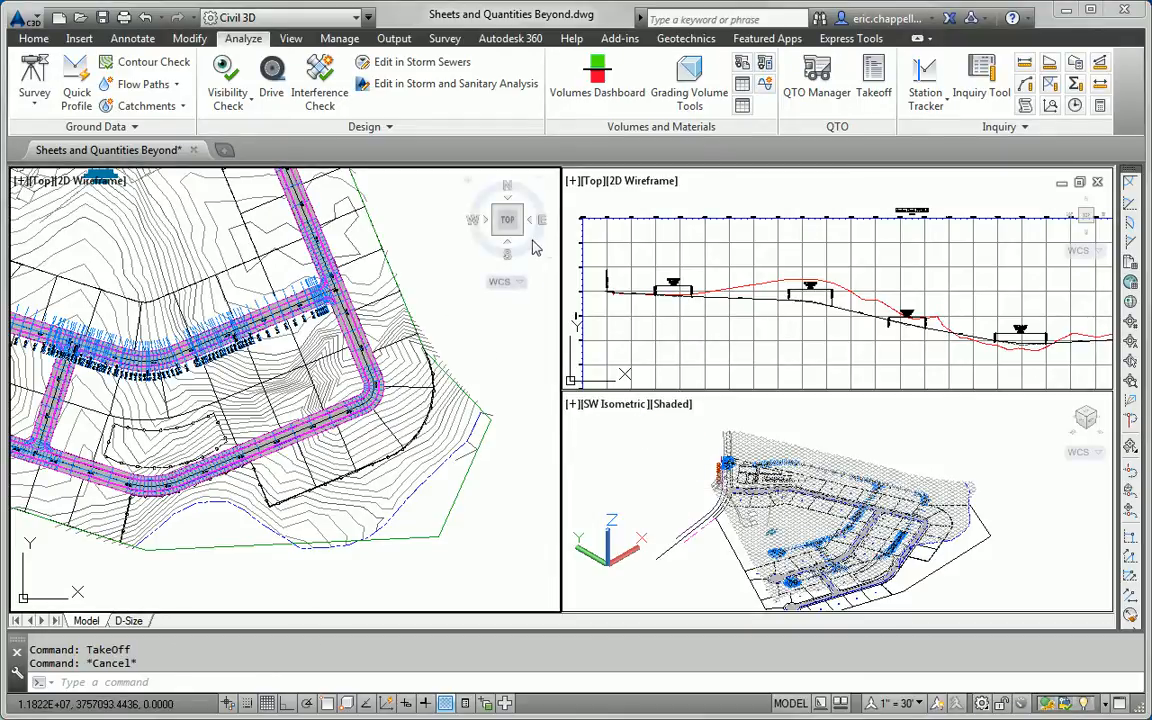
# - Compute materials for Madison Lane's Quantities sample line group using the Basic Road Materials criteria, mapping corridor shapes to objects with the same name
pyautogui.moveTo(371, 316); pyautogui.dragTo(449, 354, button='middle')
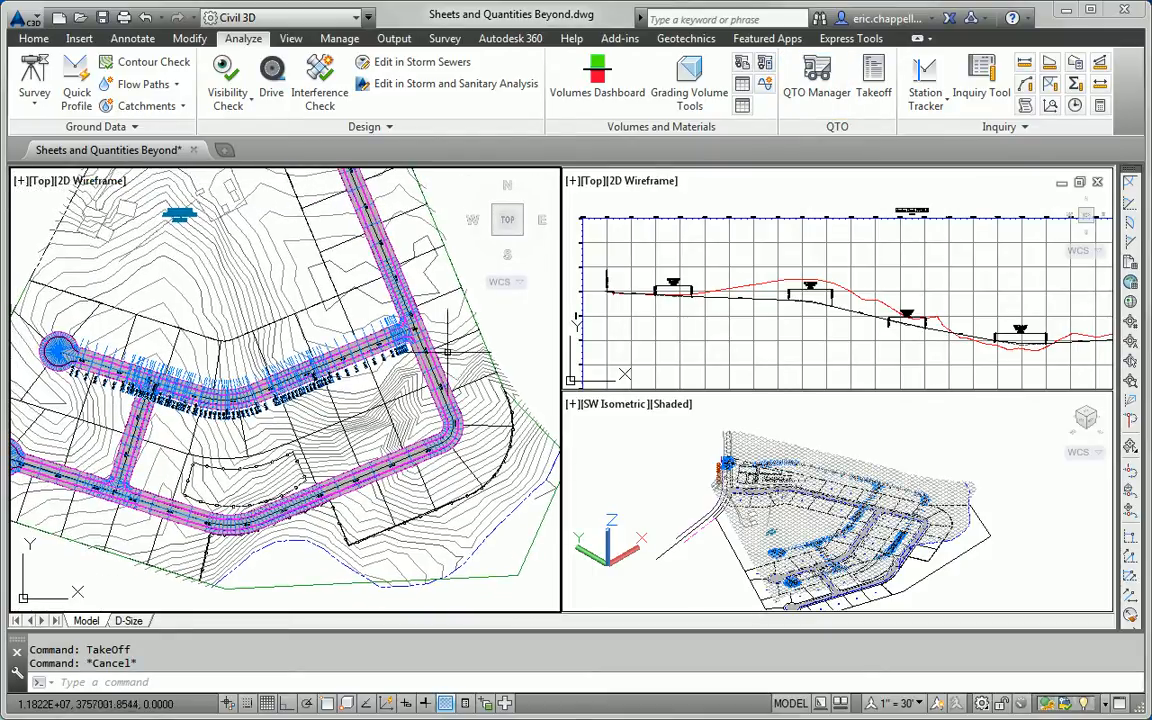
pyautogui.click(765, 66)
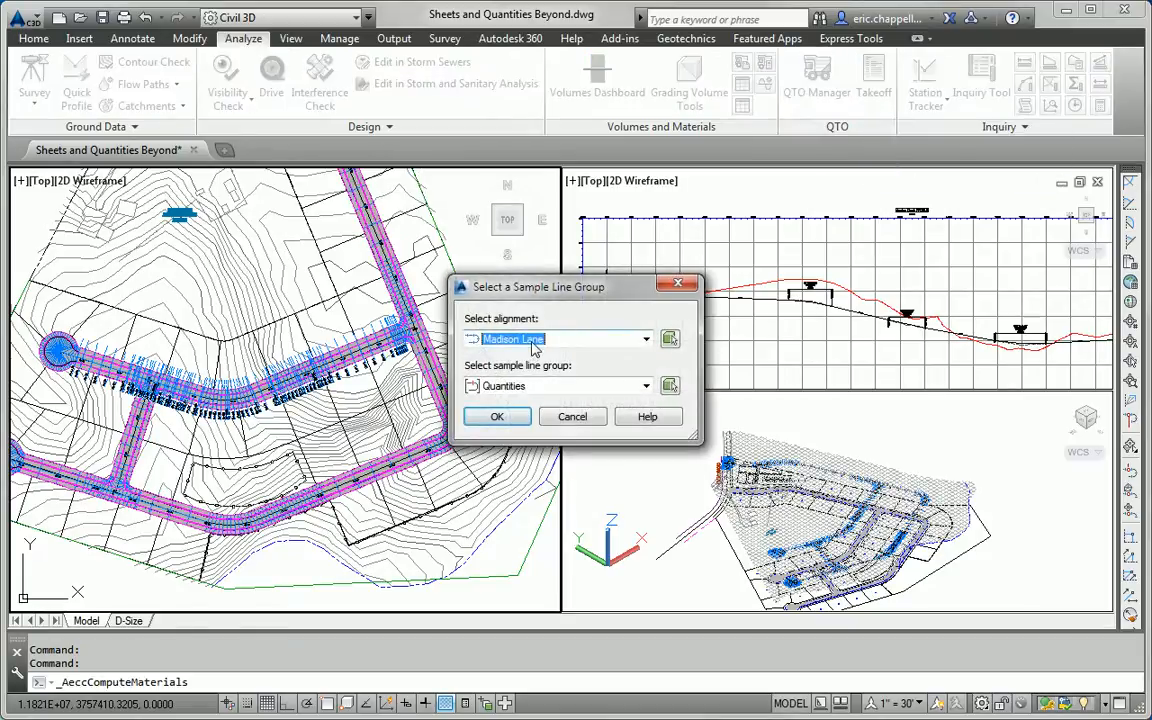
pyautogui.click(532, 386)
pyautogui.click(512, 403)
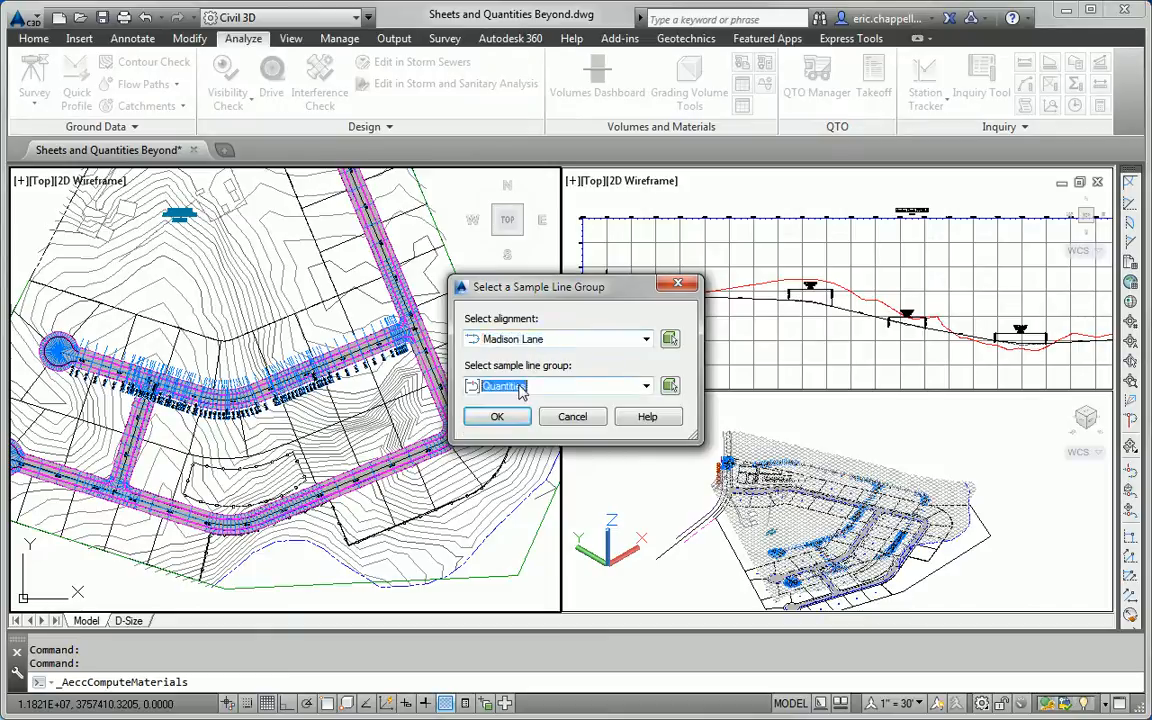
pyautogui.click(497, 417)
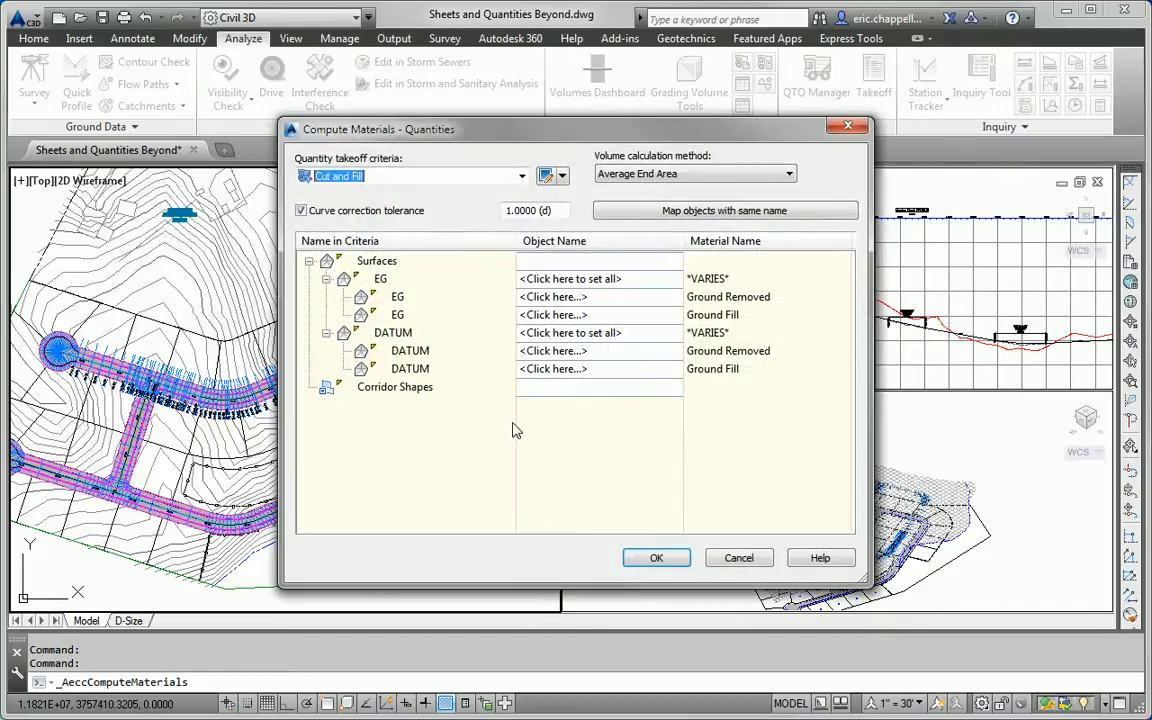
pyautogui.click(520, 177)
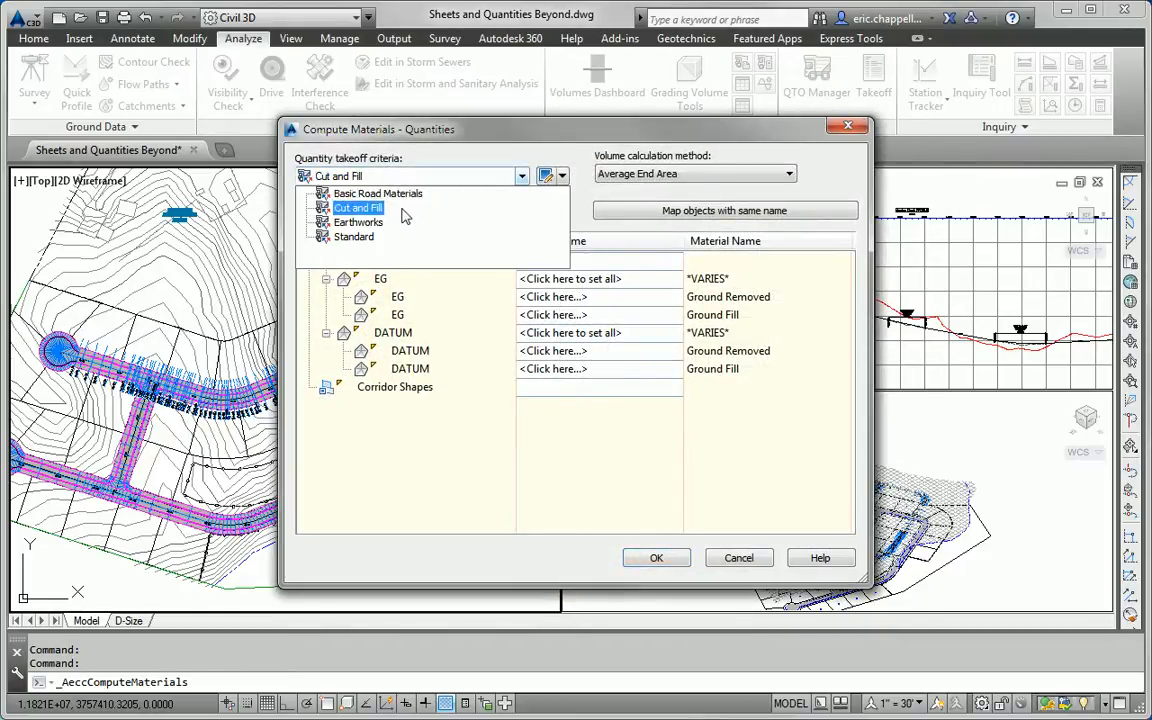
pyautogui.click(370, 193)
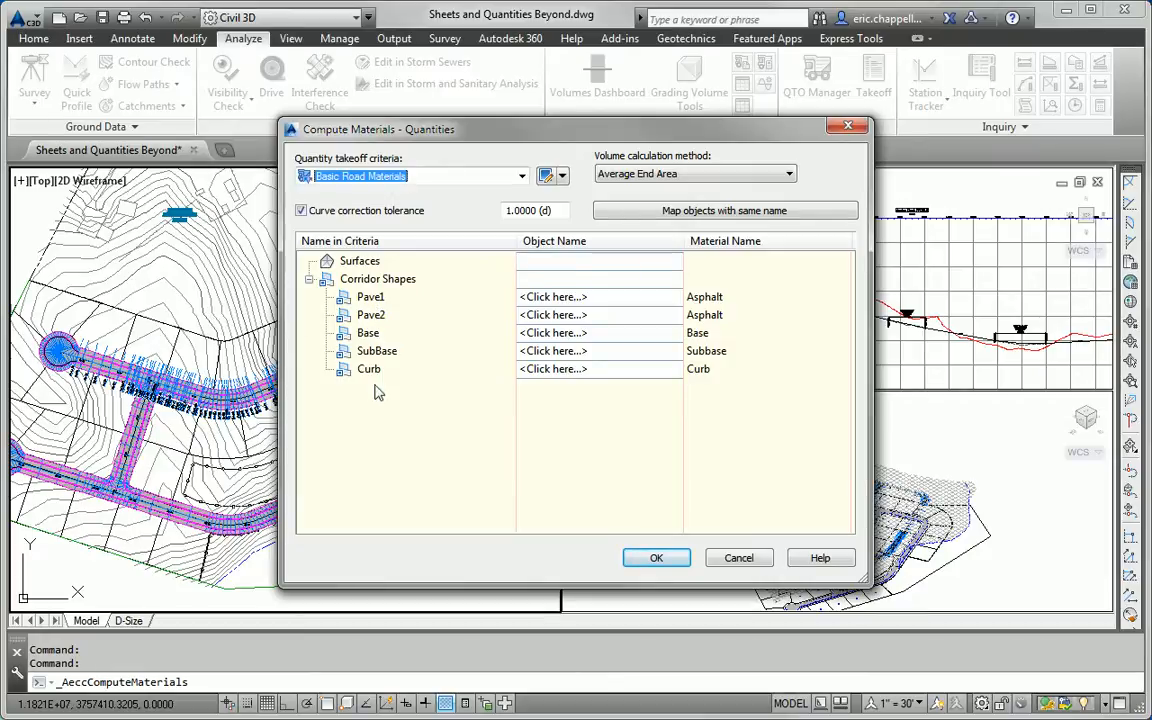
pyautogui.click(680, 211)
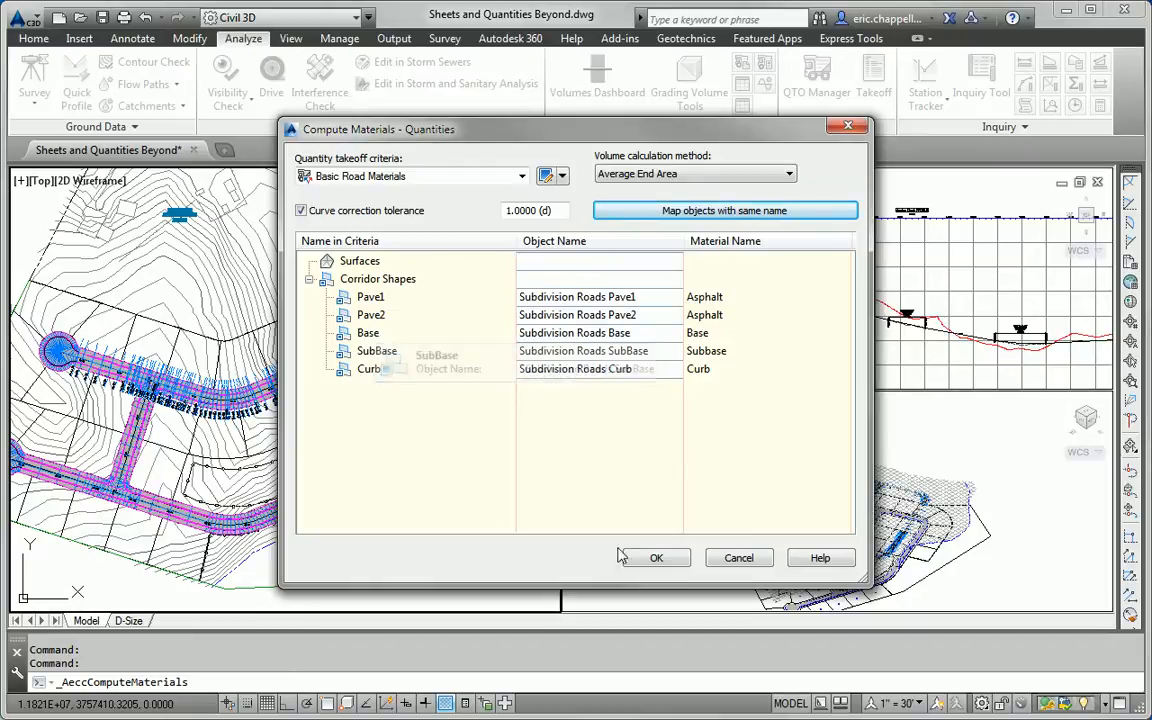
pyautogui.click(665, 557)
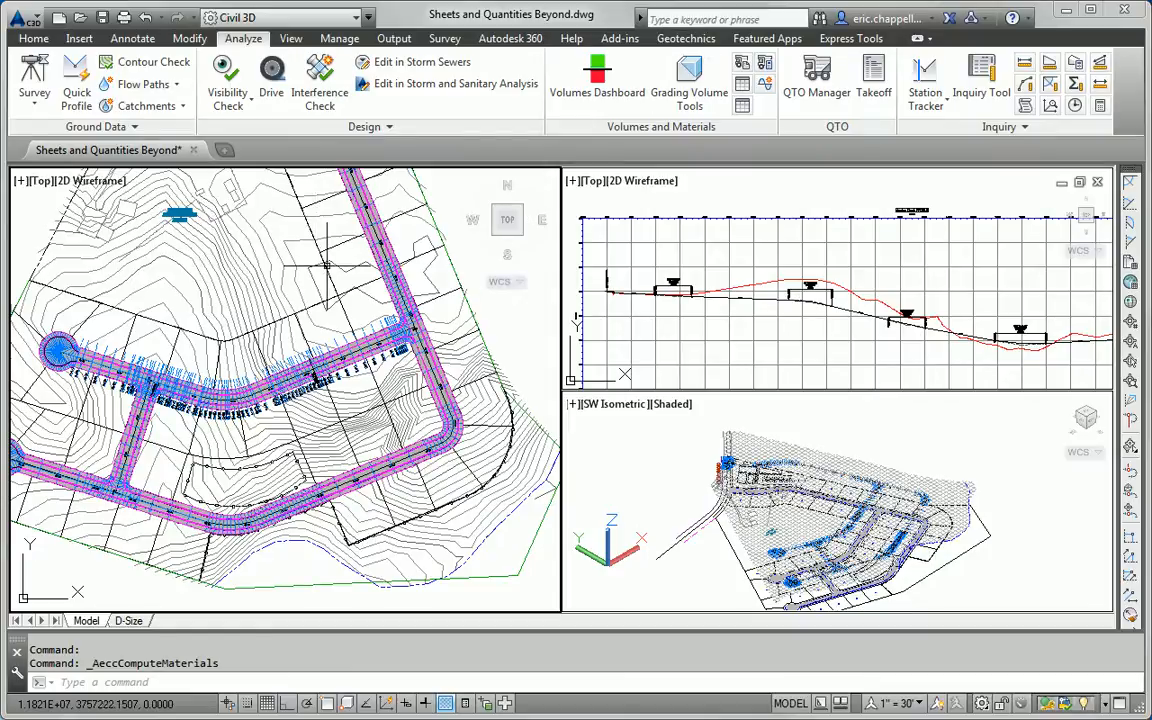
# - Generate a quantities report for Madison Lane's Quantities sample line group from Material List - (1), using the Select Material.xsl style sheet
pyautogui.click(742, 66)
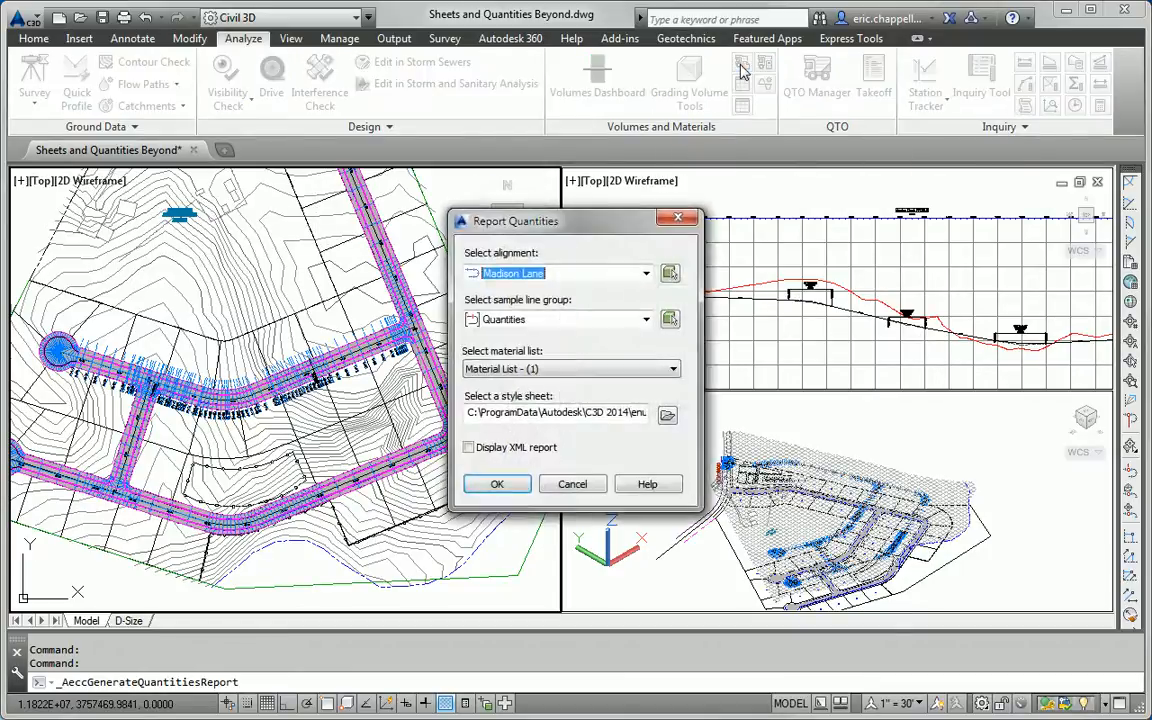
pyautogui.click(548, 370)
pyautogui.click(546, 373)
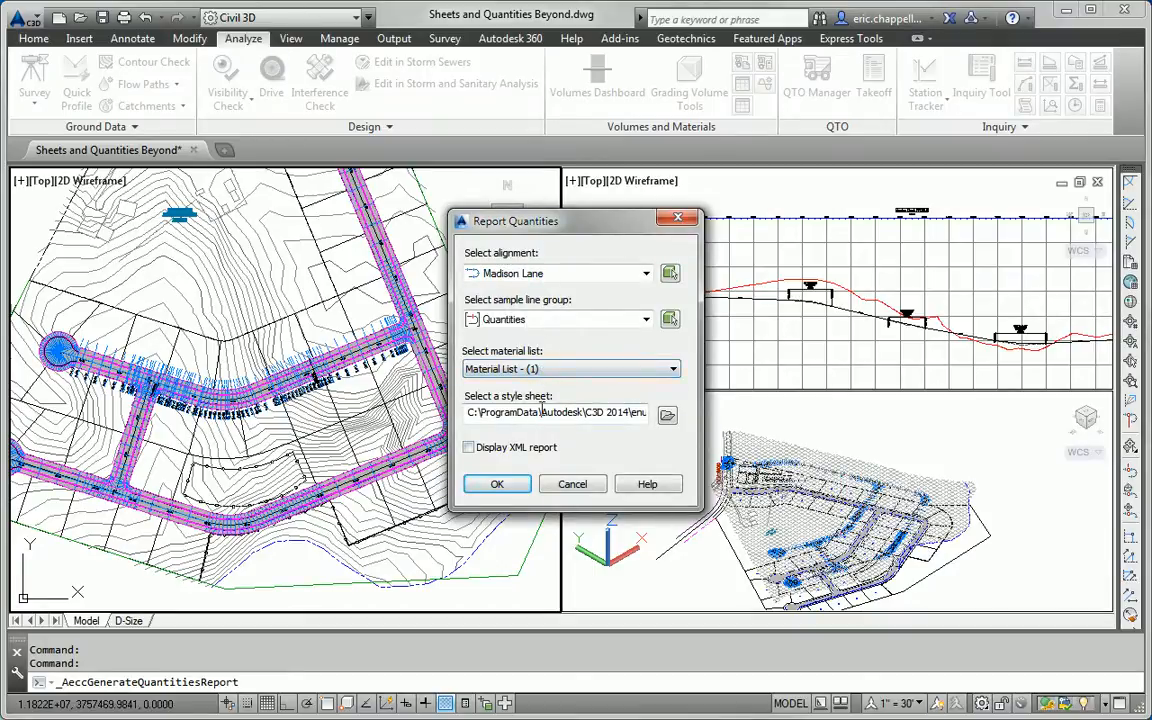
pyautogui.click(667, 414)
pyautogui.click(468, 254)
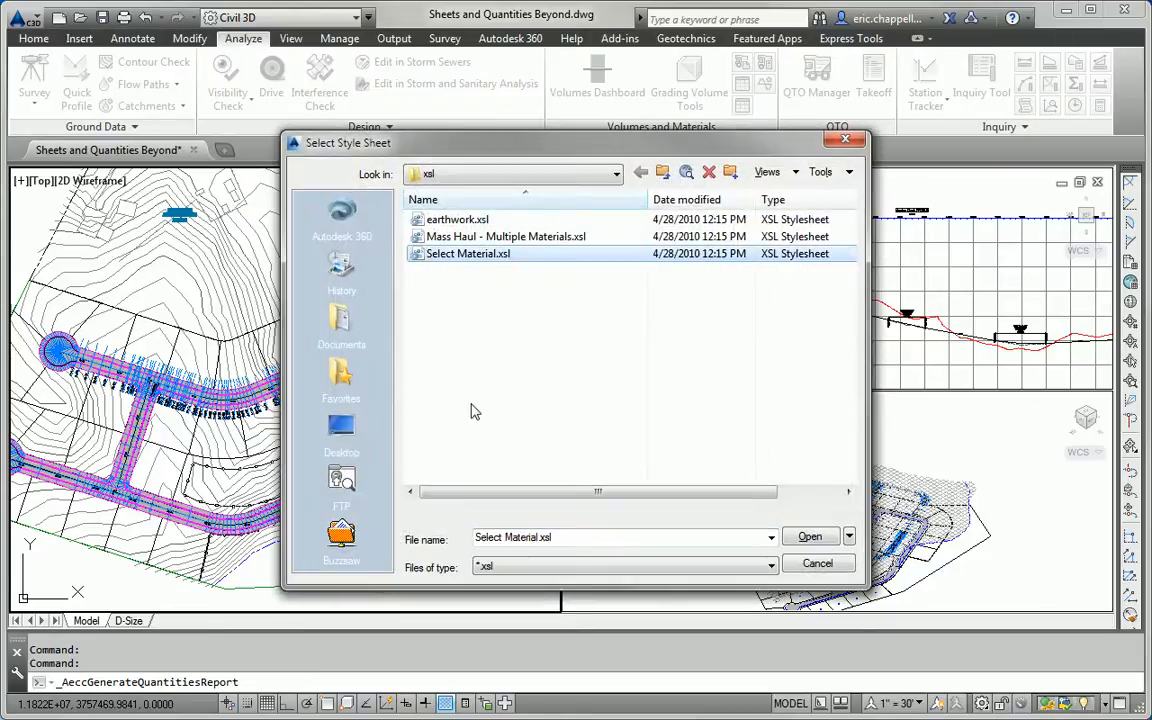
pyautogui.click(812, 539)
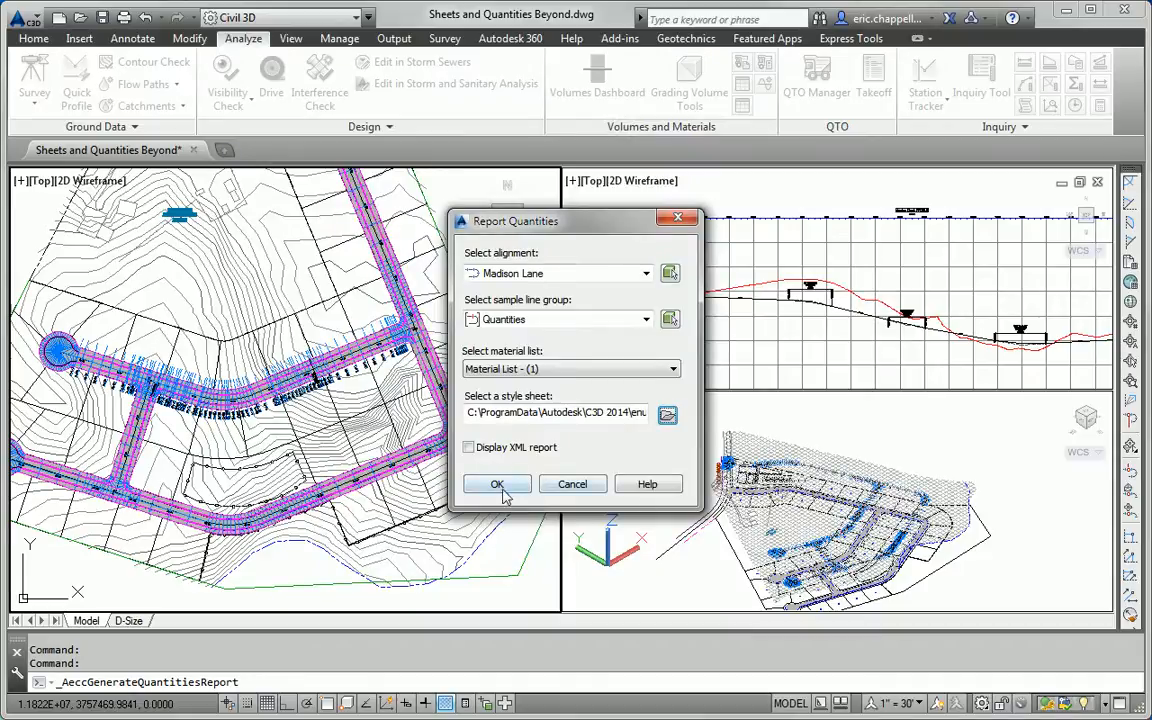
pyautogui.click(497, 485)
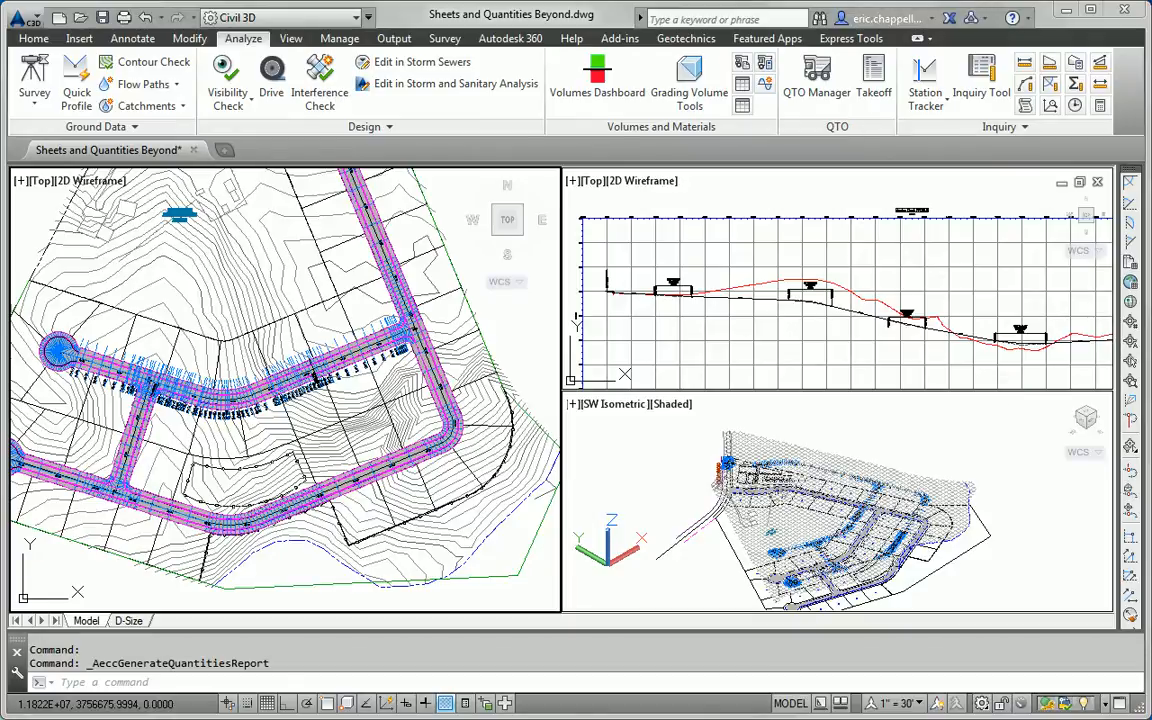
# - Examine the per-station and cumulative asphalt, base, subbase and curb volumes through the whole Material Report, and close it
pyautogui.moveTo(1151, 0); pyautogui.dragTo(605, 0)
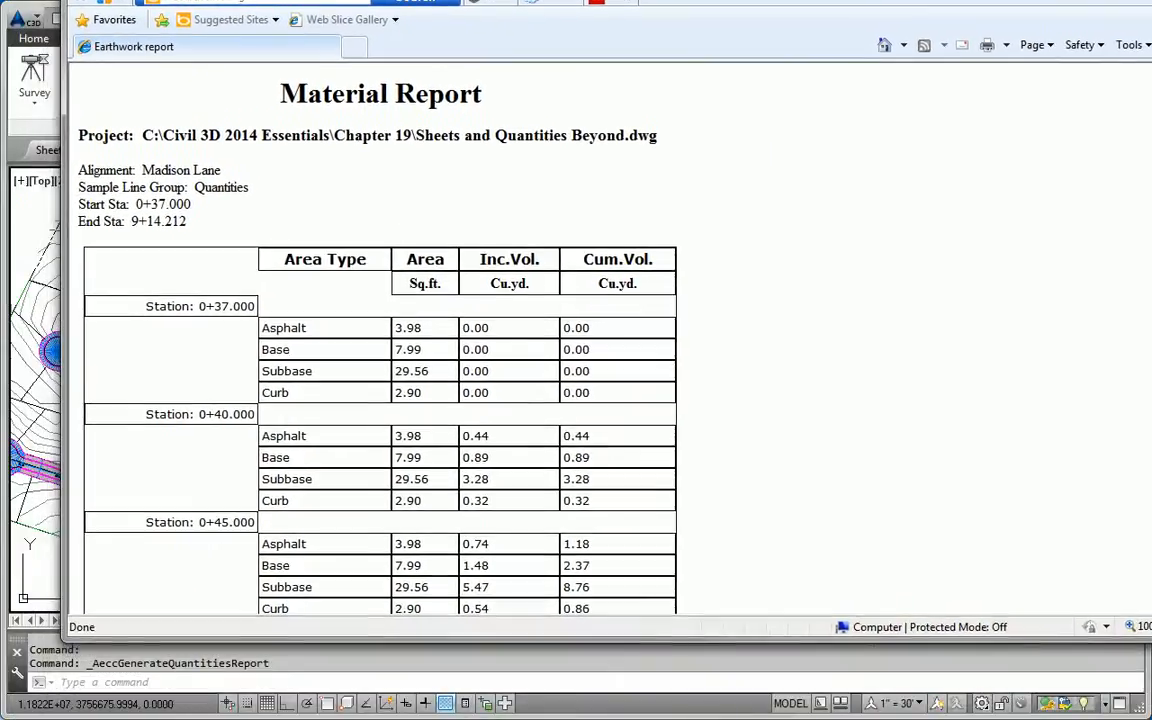
pyautogui.scroll(-3, 728, 257)
pyautogui.scroll(3, 728, 257)
pyautogui.scroll(-20, 250, 380)
pyautogui.scroll(-15, 262, 440)
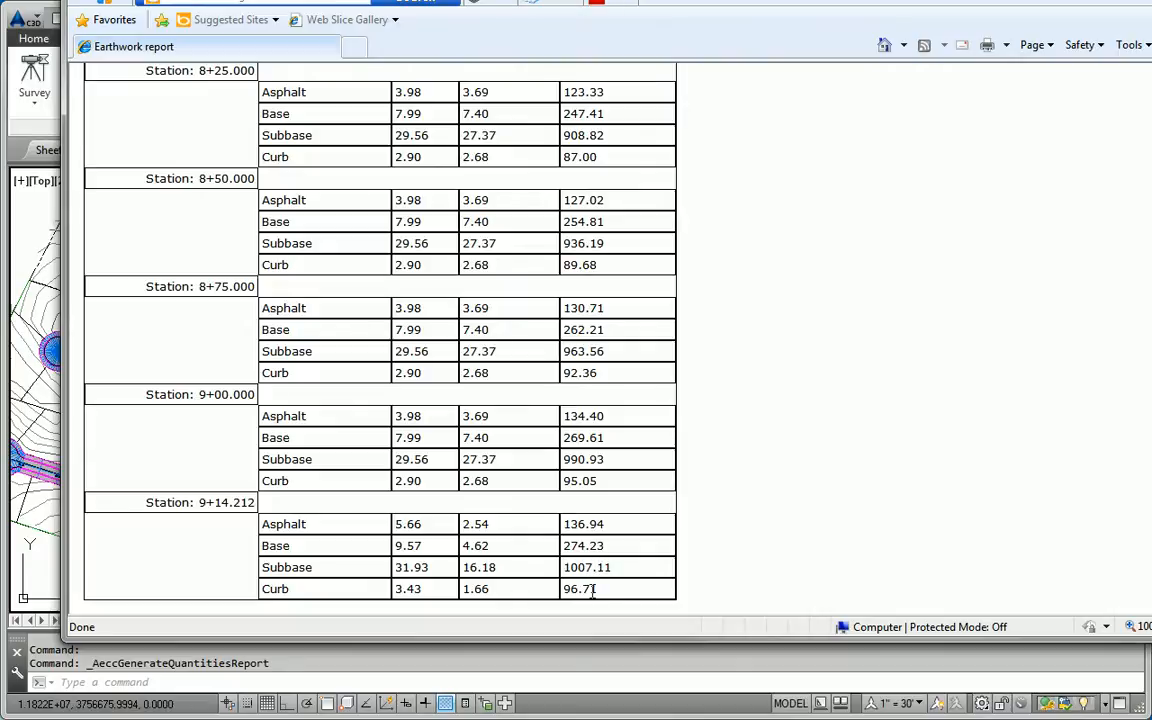
pyautogui.scroll(20, 578, 605)
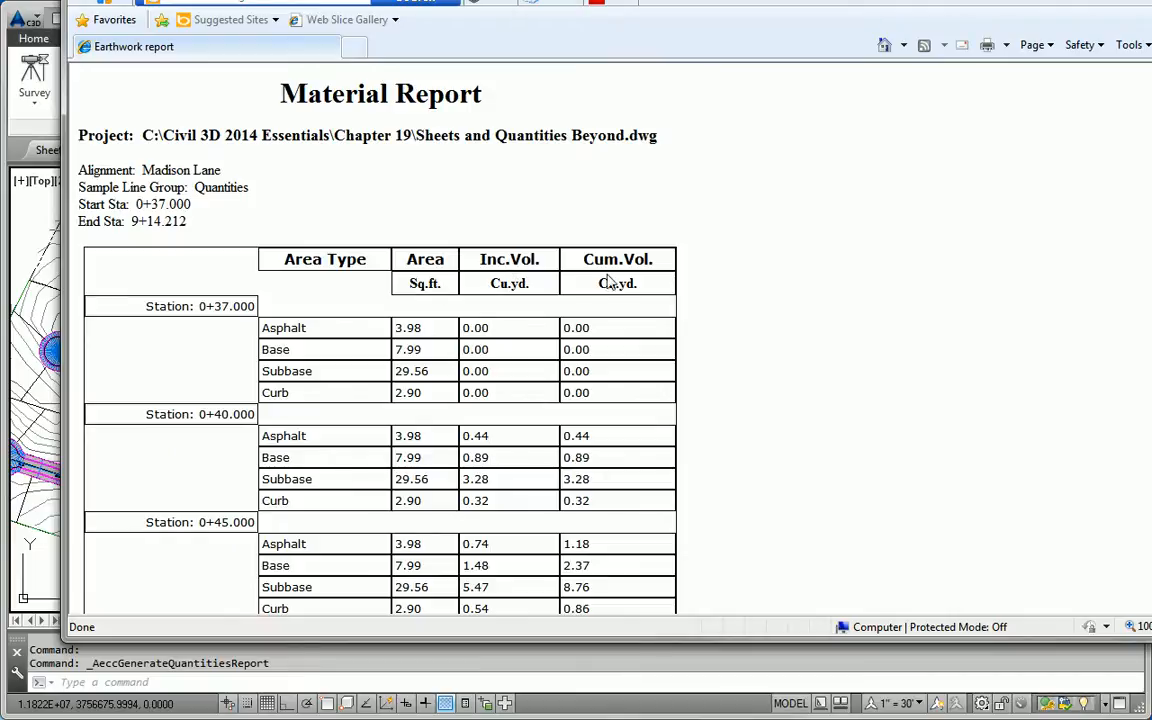
pyautogui.scroll(-10, 612, 488)
pyautogui.scroll(8, 612, 490)
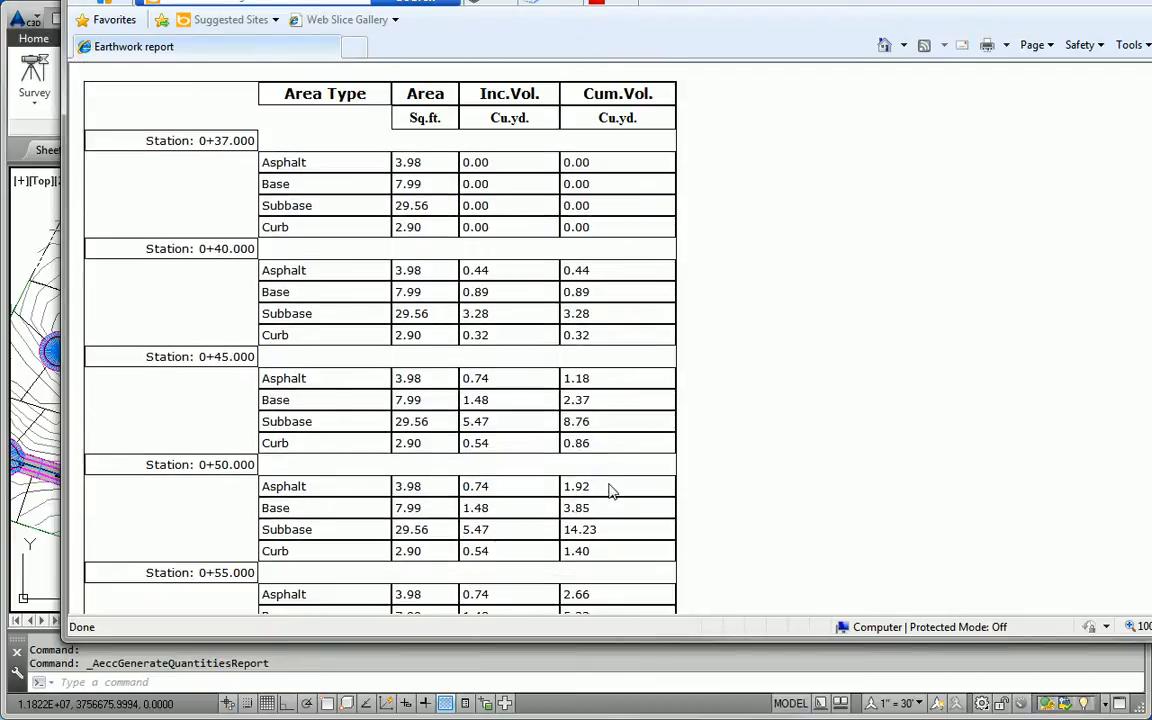
pyautogui.scroll(-20, 586, 545)
pyautogui.scroll(-20, 586, 541)
pyautogui.scroll(-3, 591, 547)
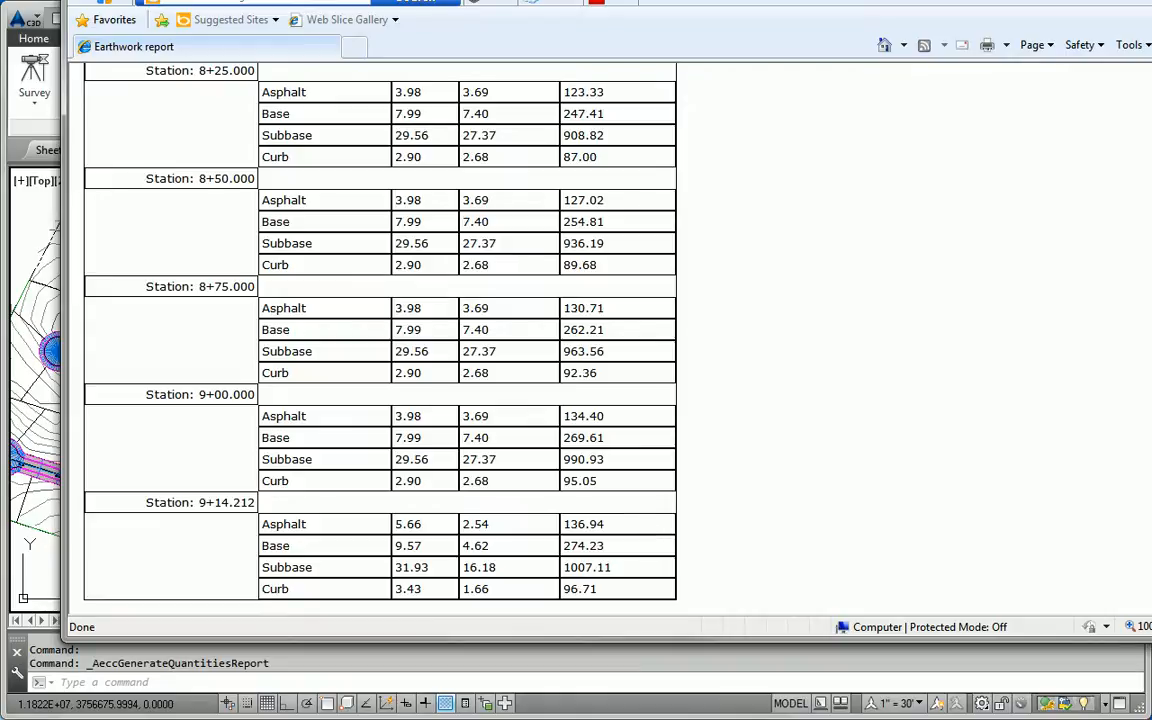
pyautogui.moveTo(600, 0); pyautogui.dragTo(549, 0)
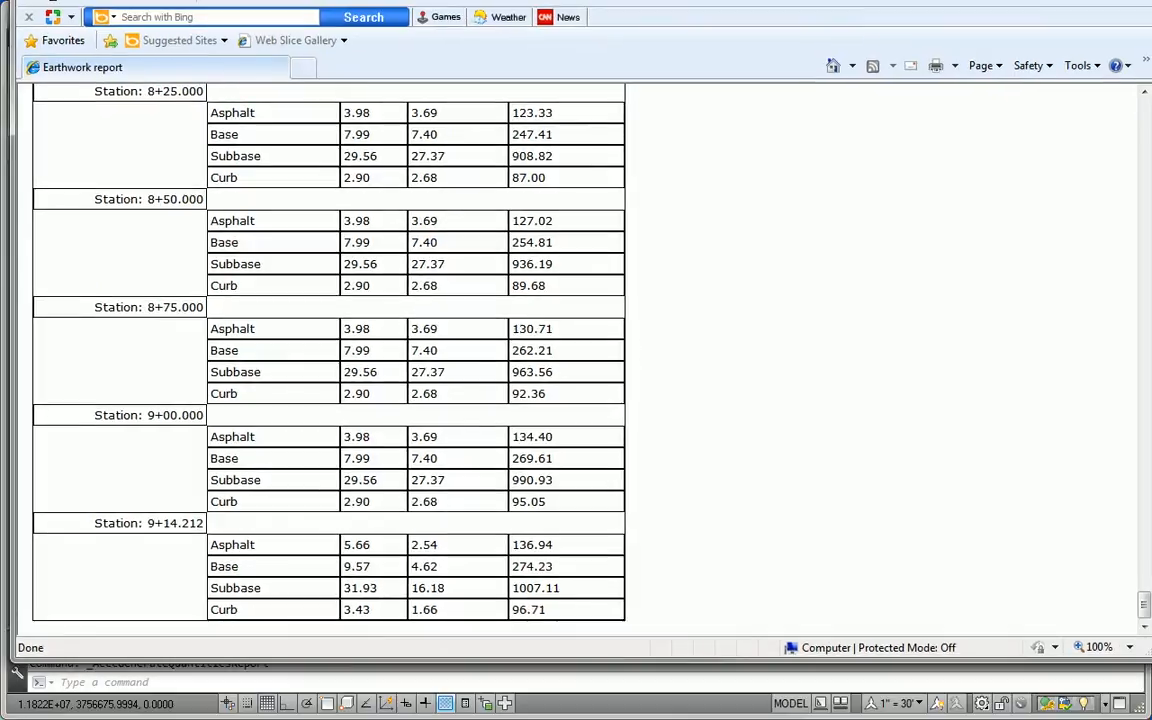
pyautogui.click(1124, 0)
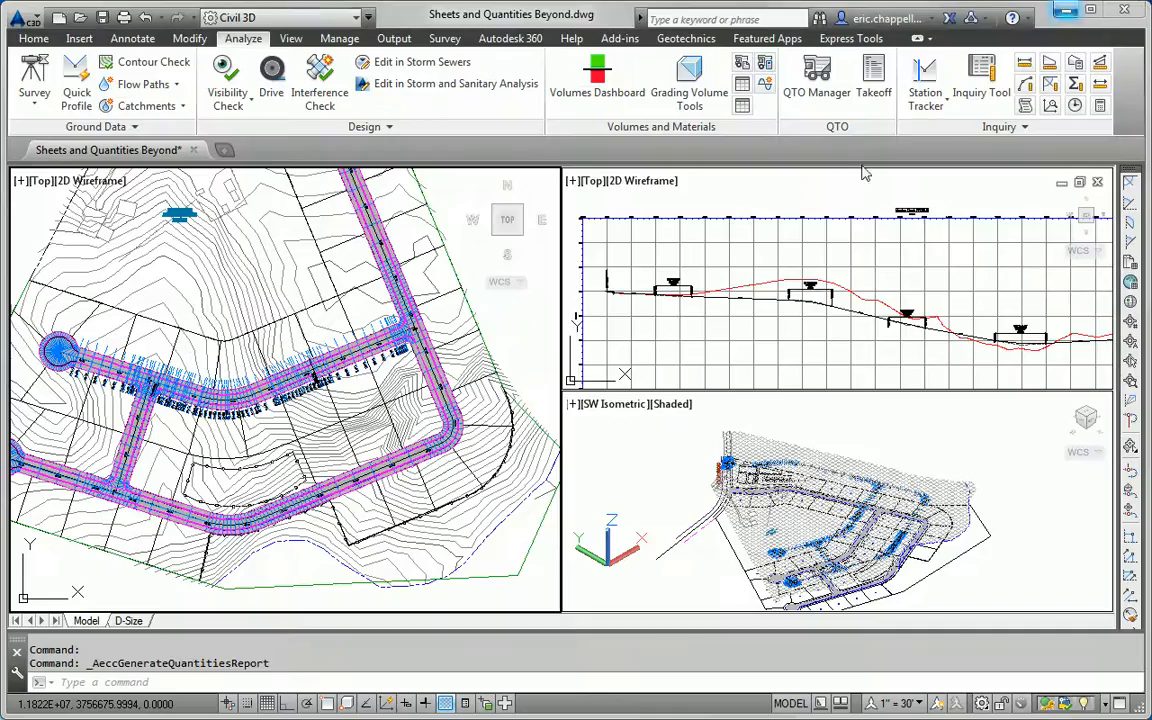
# - Start creating view frames for the Madison Lane alignment with the automatic station range
pyautogui.click(452, 288)
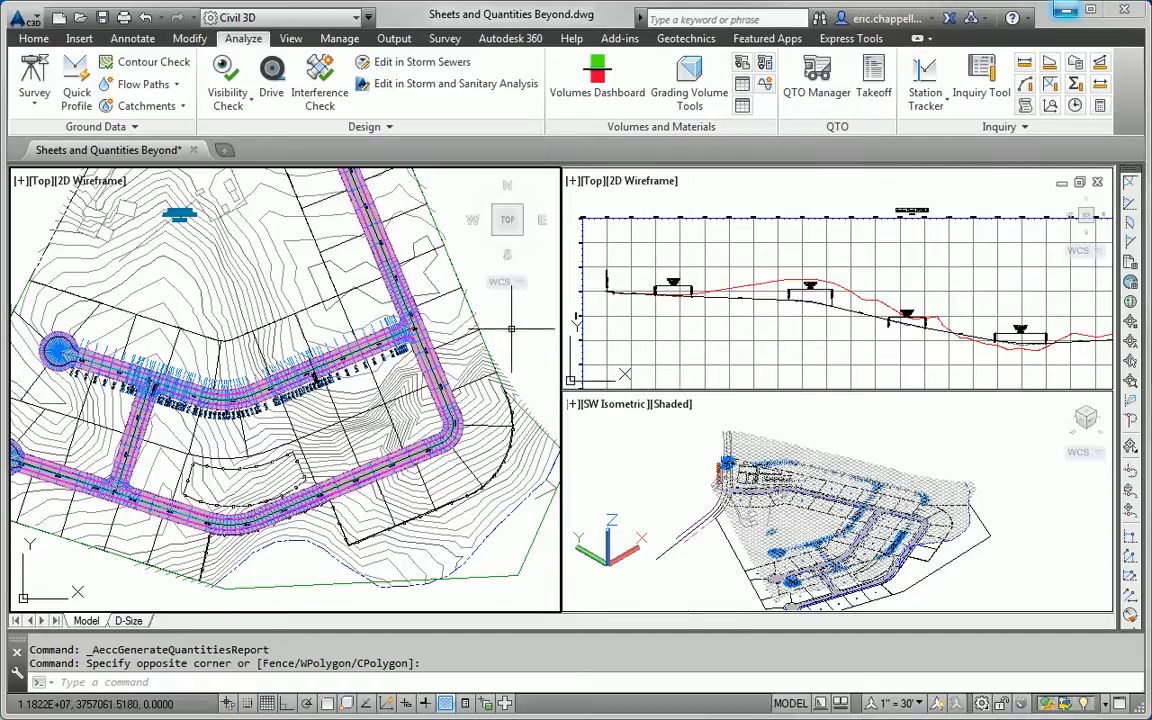
pyautogui.moveTo(405, 333); pyautogui.dragTo(431, 323, button='middle')
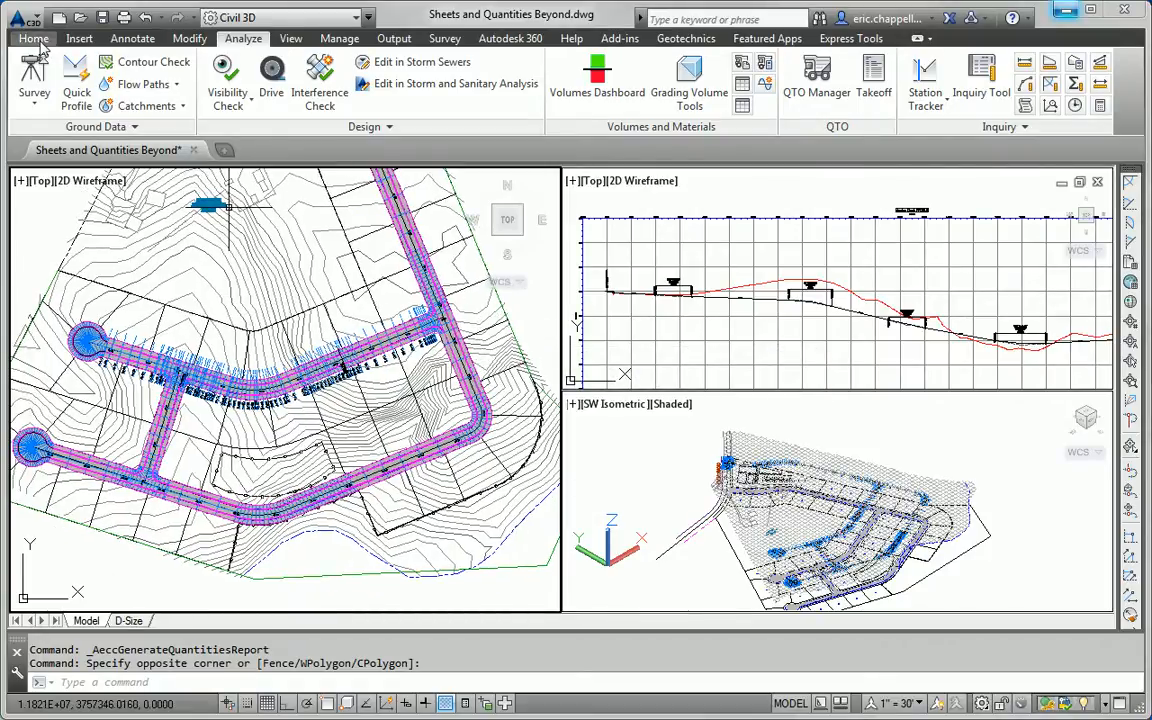
pyautogui.click(394, 40)
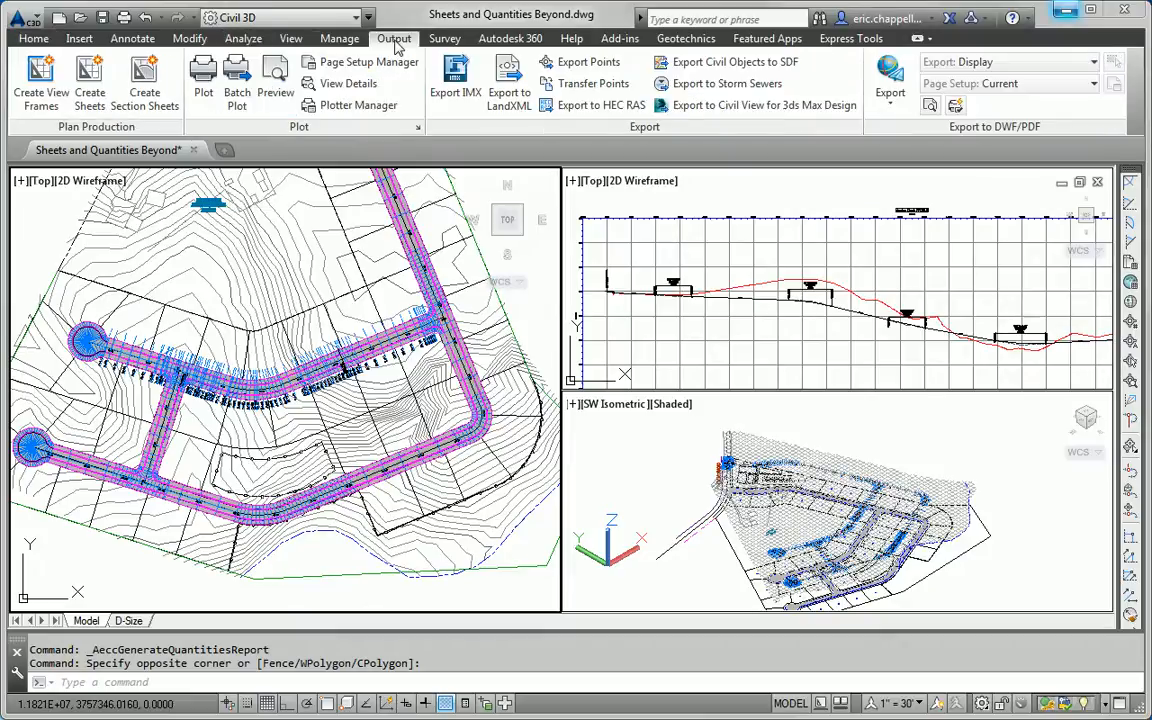
pyautogui.click(40, 100)
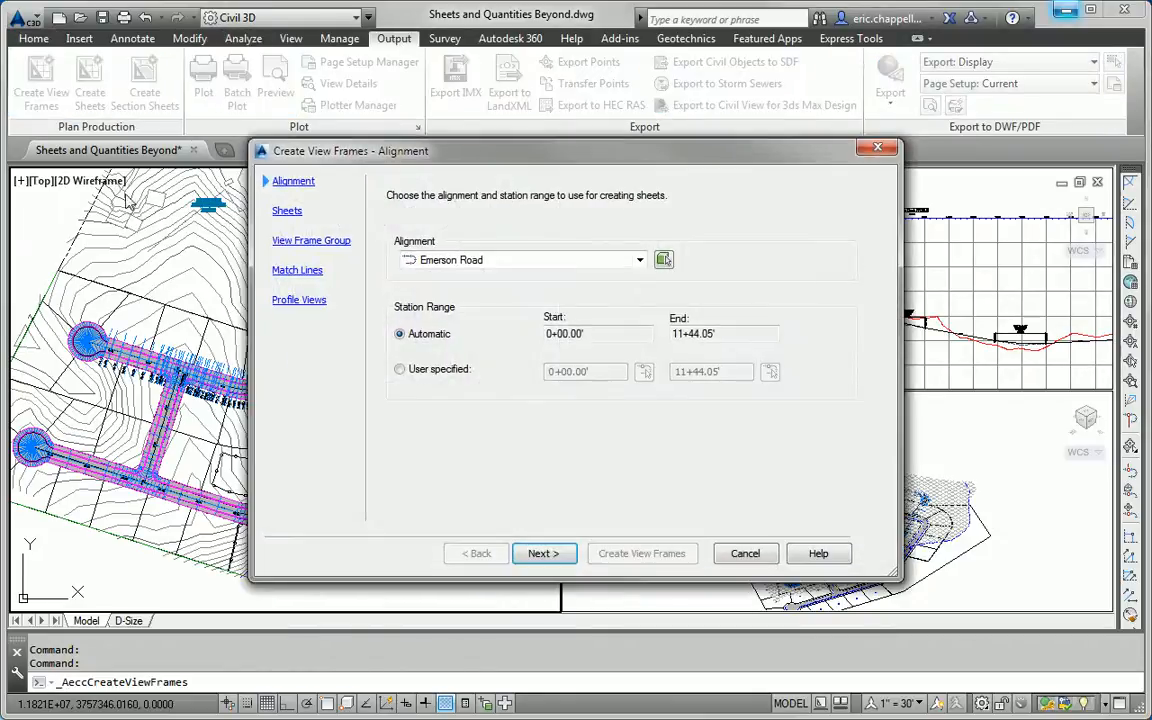
pyautogui.click(550, 260)
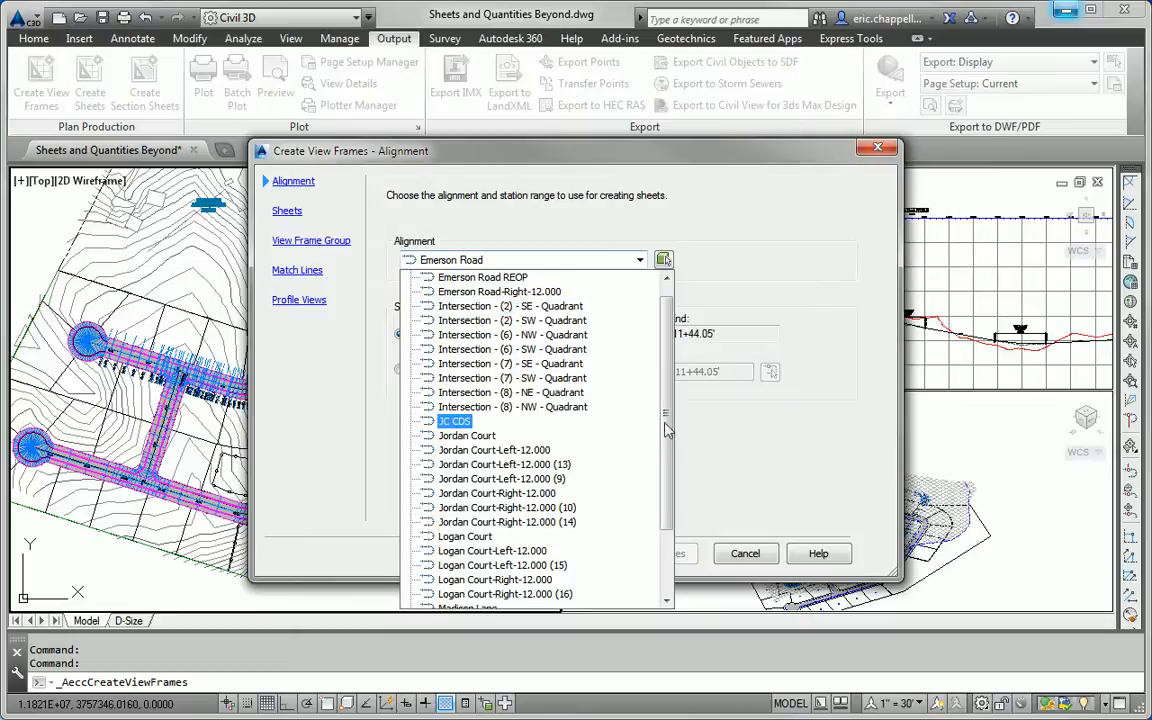
pyautogui.scroll(-2, 655, 433)
pyautogui.click(465, 480)
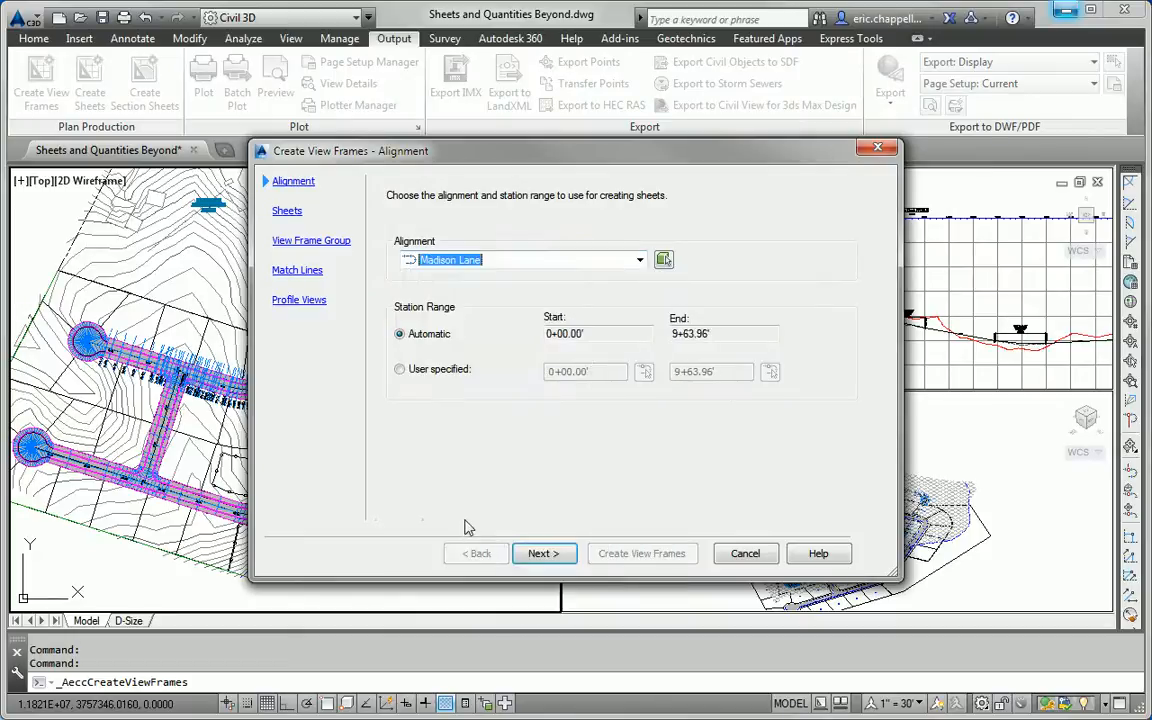
pyautogui.click(540, 553)
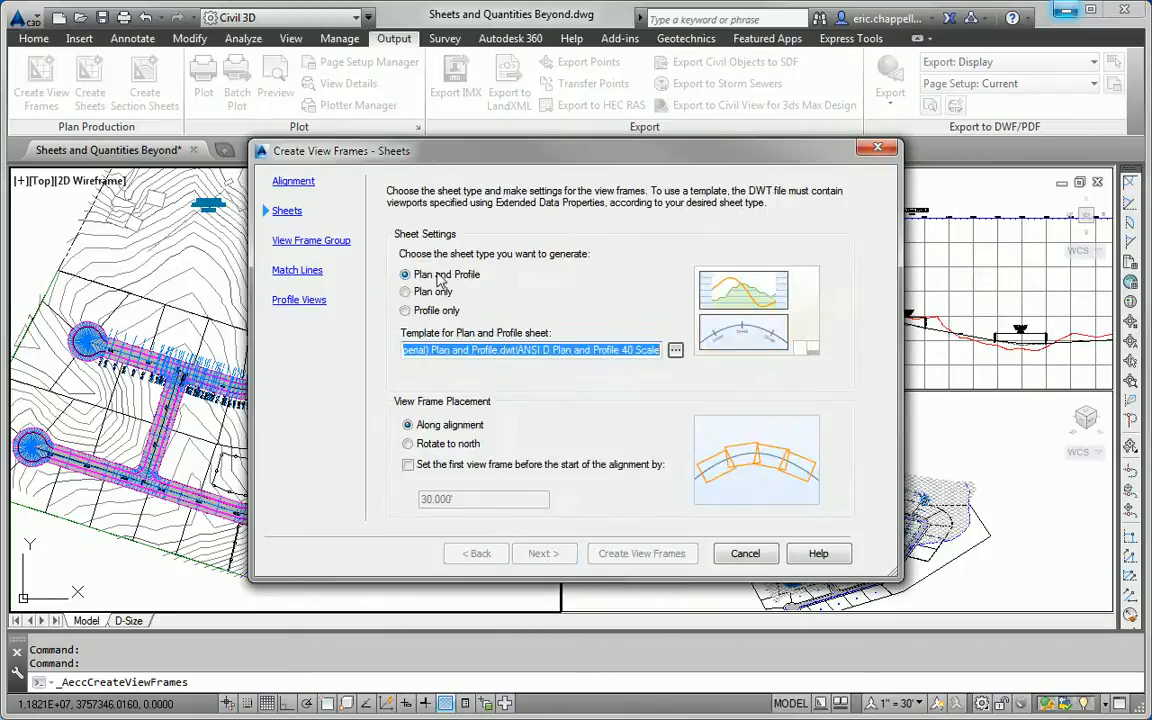
# - Set the sheet template to the ARCH D Plan and Profile 20 Scale layout from Chapter 19's Civil 3D (Imperial) Plan and Profile.dwt
pyautogui.click(676, 351)
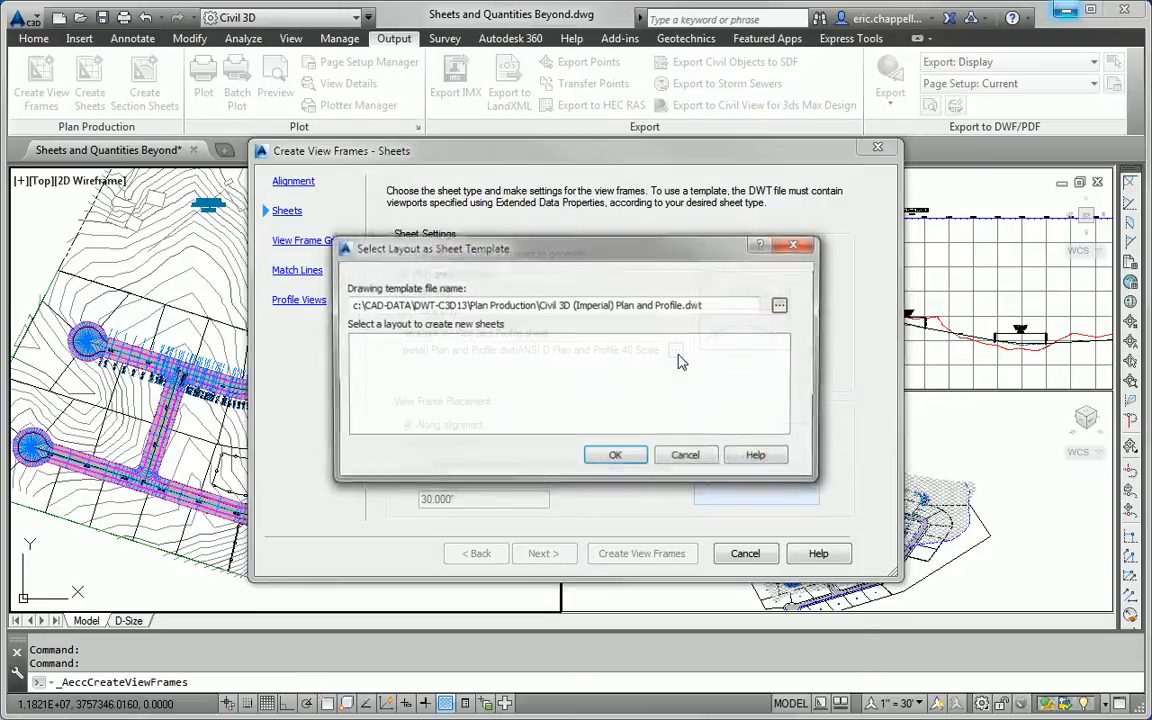
pyautogui.click(702, 304)
pyautogui.click(512, 174)
pyautogui.click(480, 236)
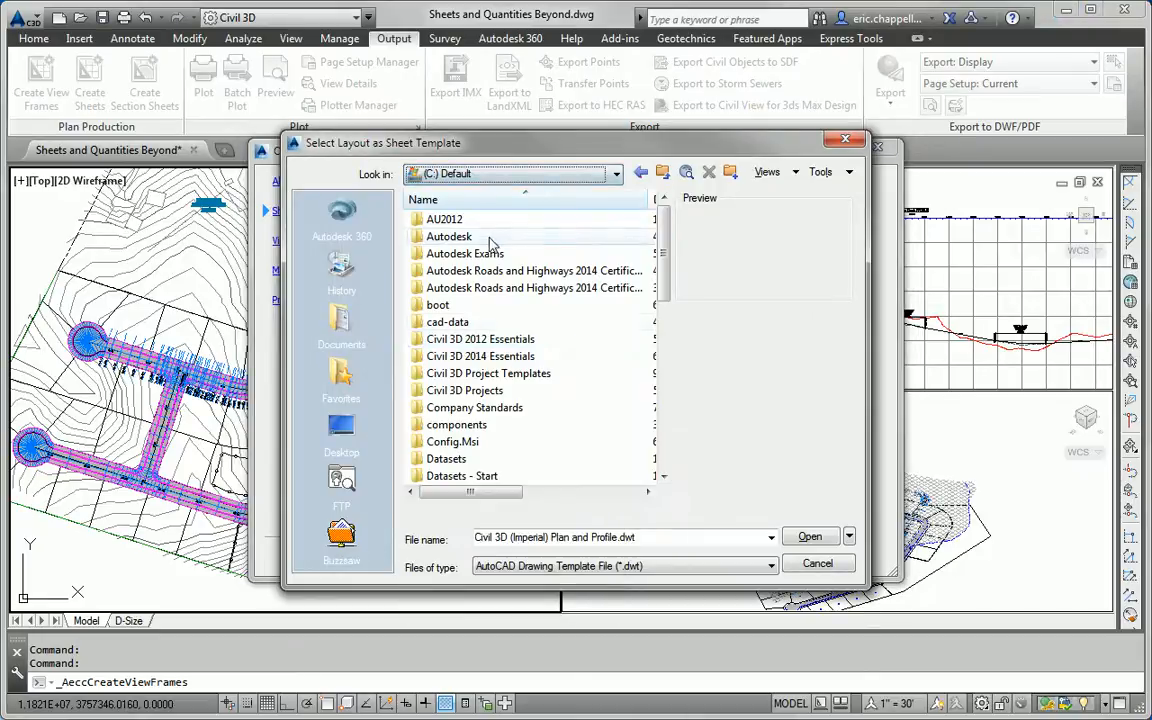
pyautogui.doubleClick(478, 352)
pyautogui.scroll(-1, 658, 375)
pyautogui.doubleClick(480, 477)
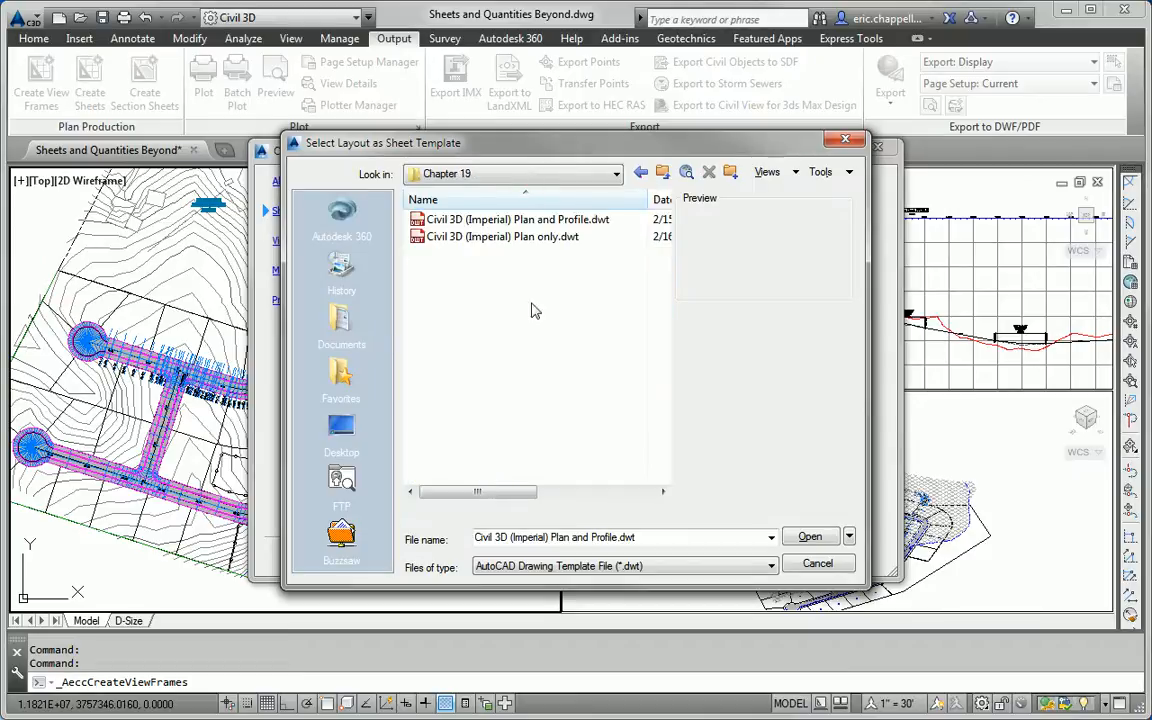
pyautogui.doubleClick(490, 219)
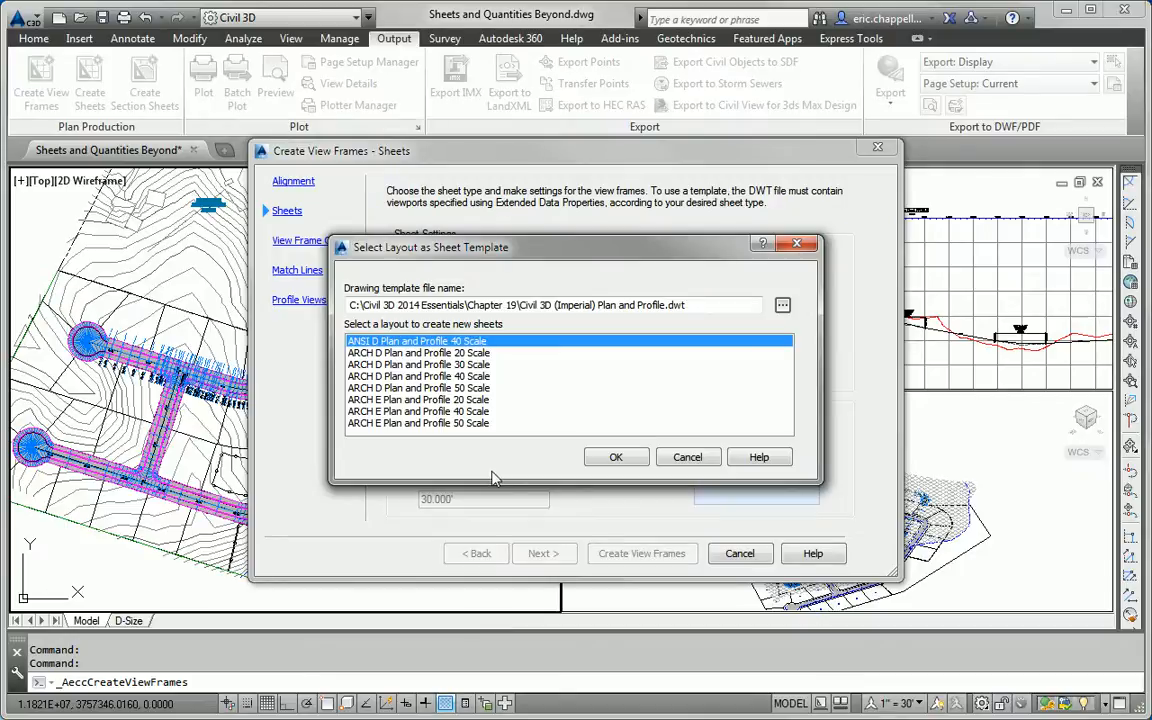
pyautogui.click(455, 365)
pyautogui.click(455, 354)
pyautogui.click(616, 460)
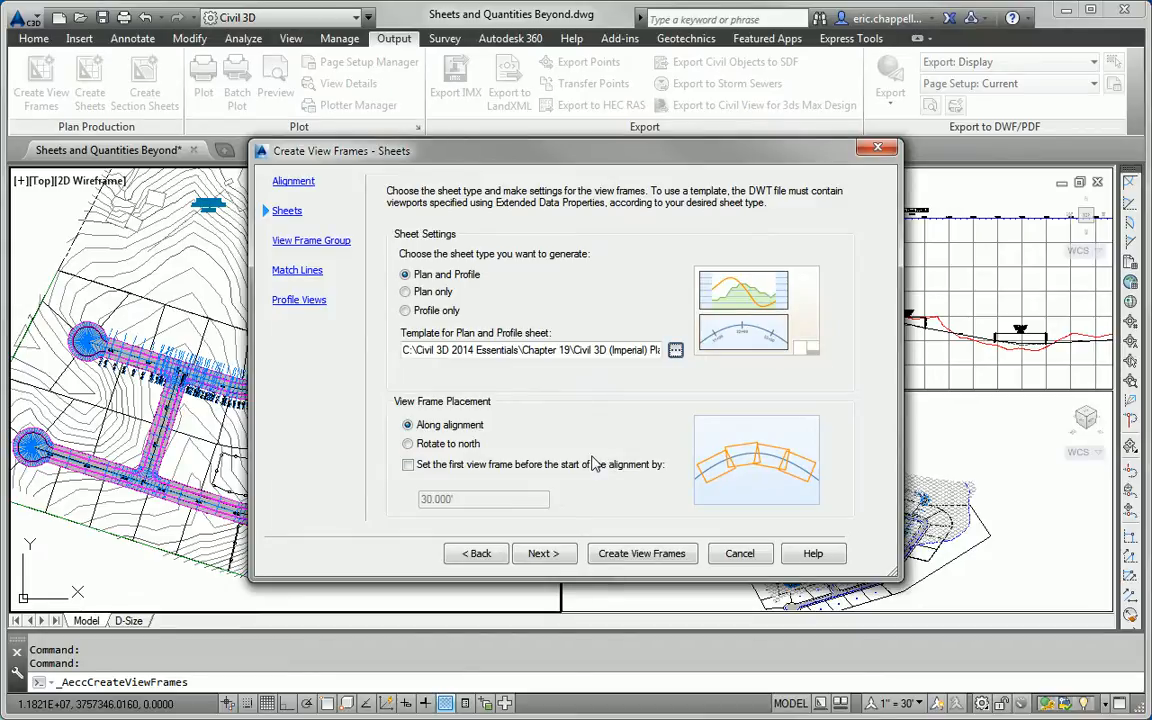
# - Snap match line stations down to the nearest 5, keep the other view frame settings, and create the view frames
pyautogui.click(541, 553)
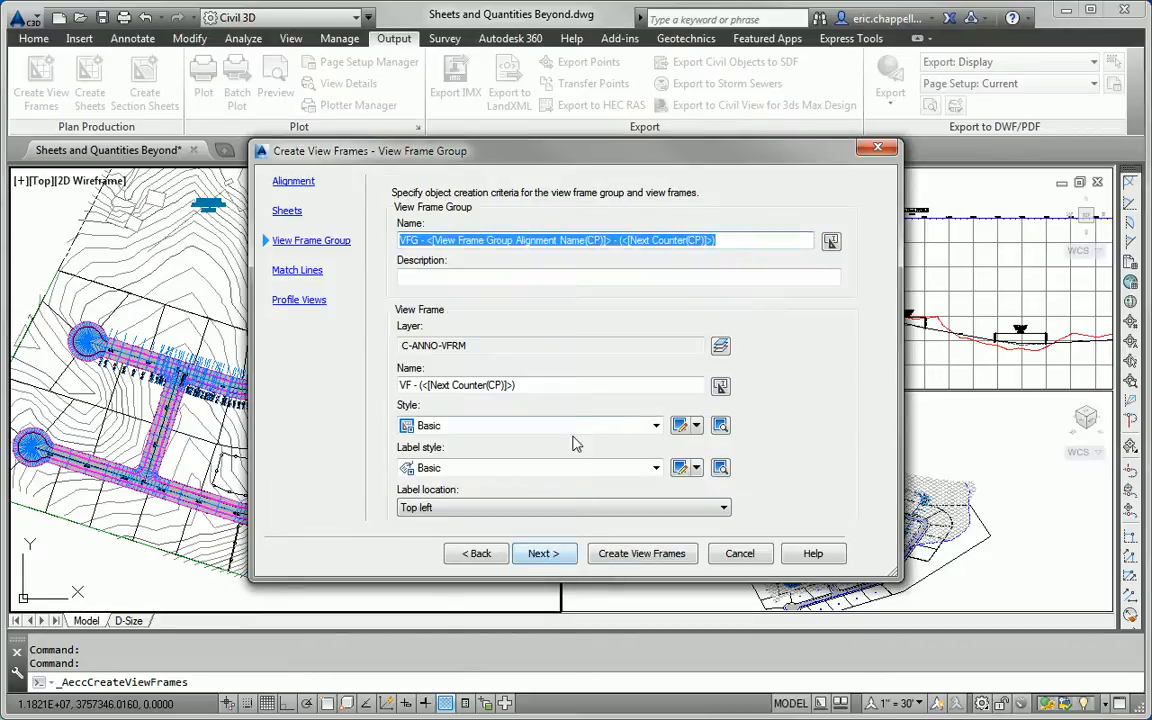
pyautogui.click(537, 553)
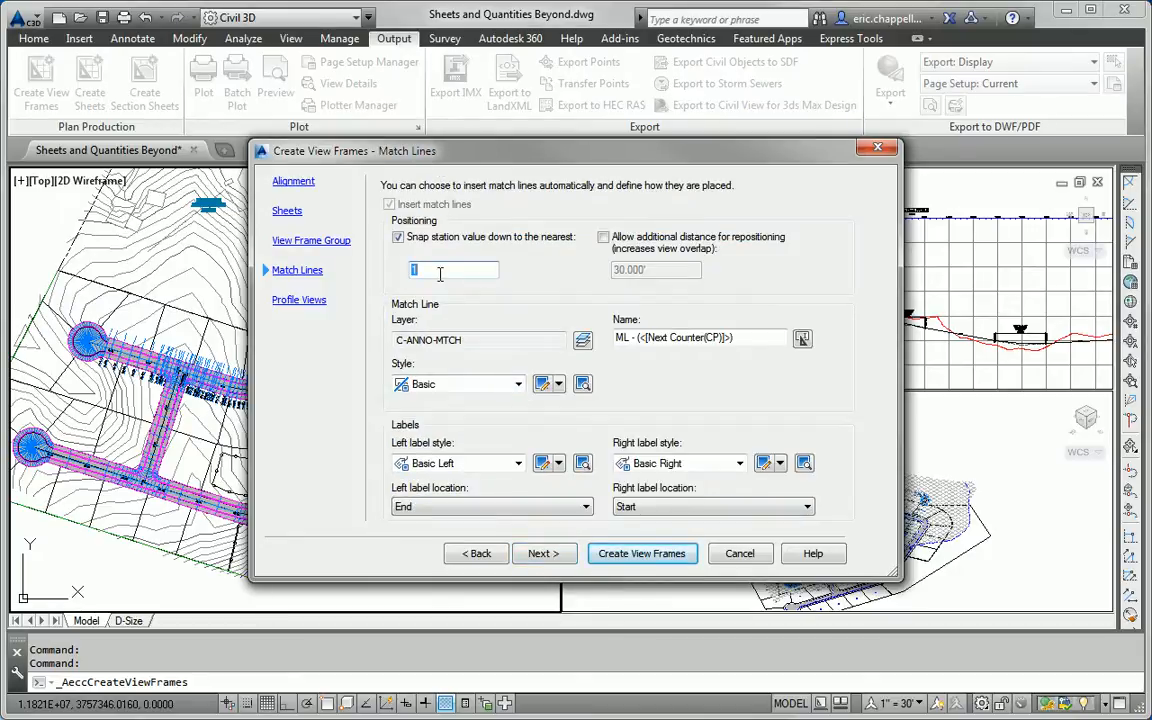
pyautogui.write('5')
pyautogui.click(541, 553)
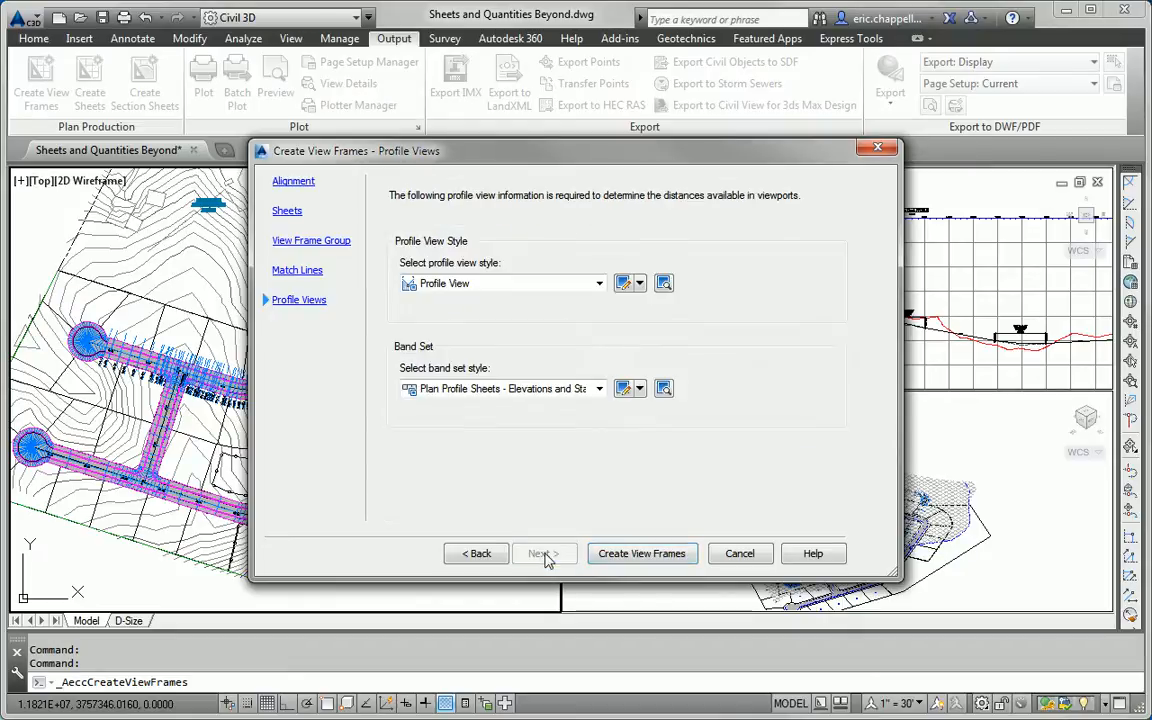
pyautogui.click(641, 553)
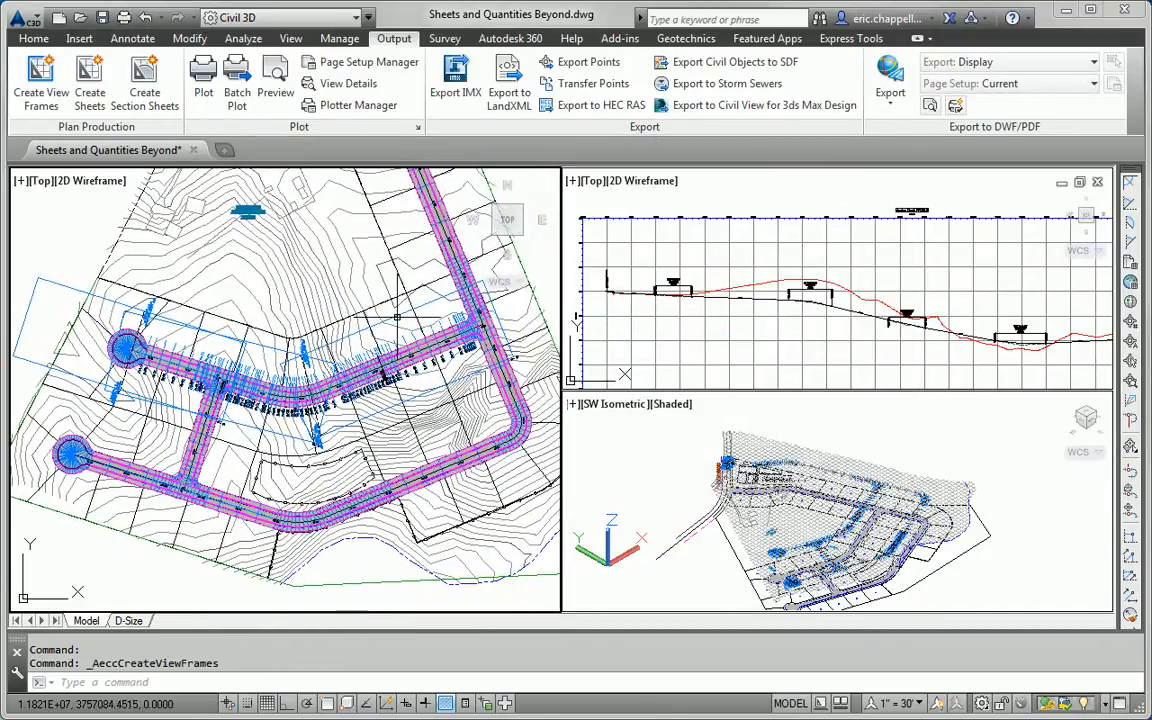
# - Select two of the new view frames along Madison Lane to inspect them, and clear the selection
pyautogui.click(393, 320)
pyautogui.click(252, 316)
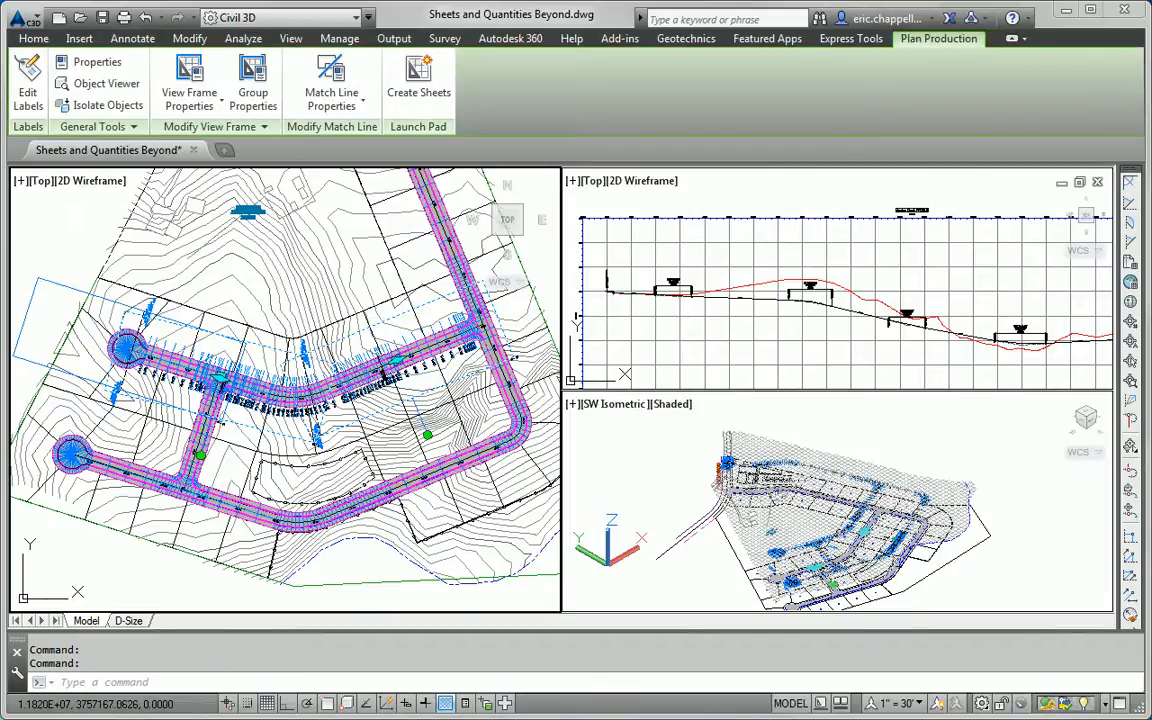
pyautogui.press('Escape')
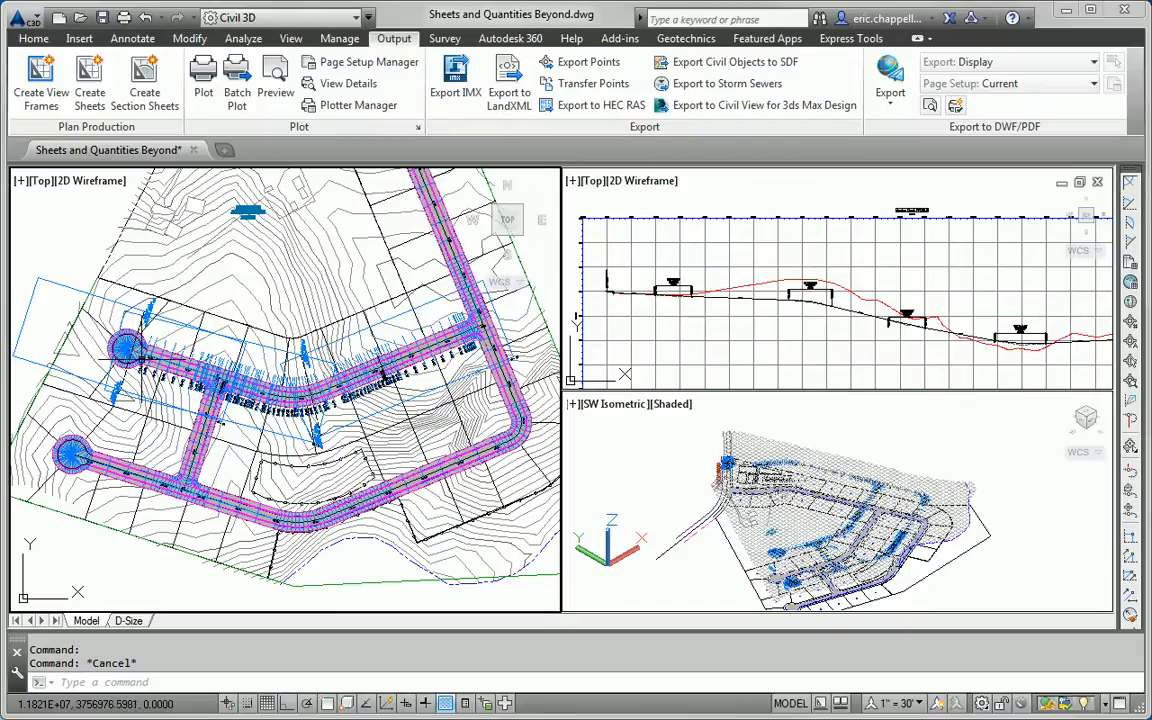
# - Start creating sheets from the Madison Lane view frame group, with all layouts in the current drawing and the default new sheet set
pyautogui.click(90, 100)
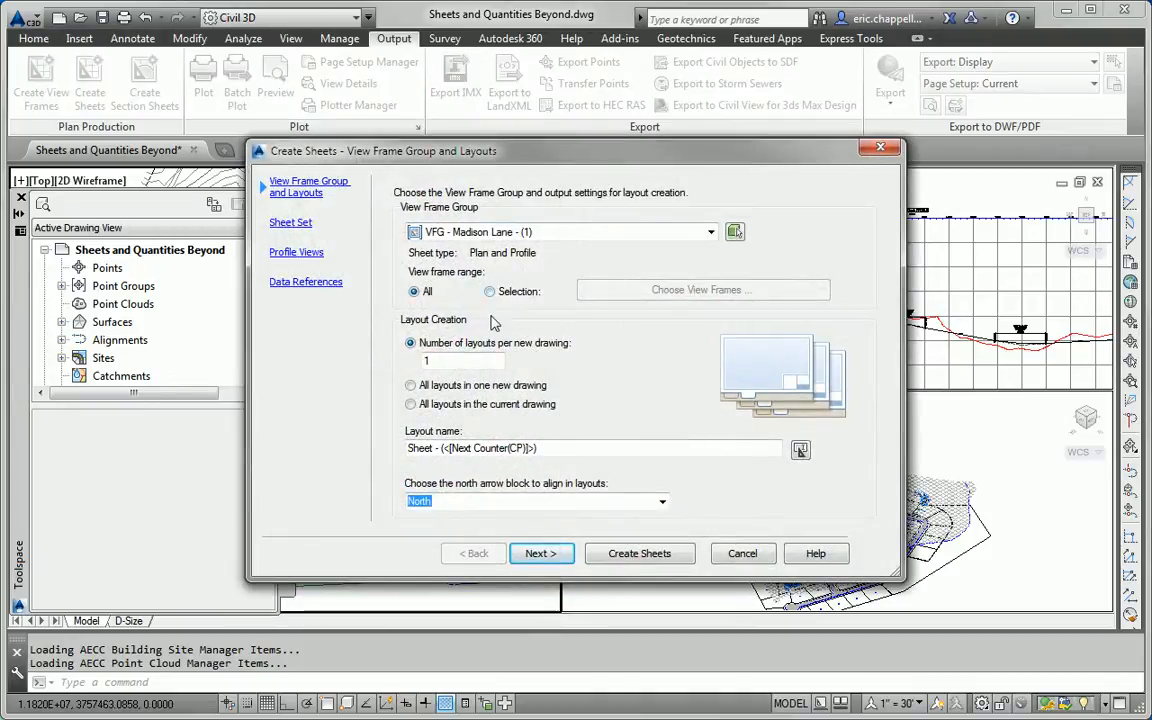
pyautogui.click(410, 404)
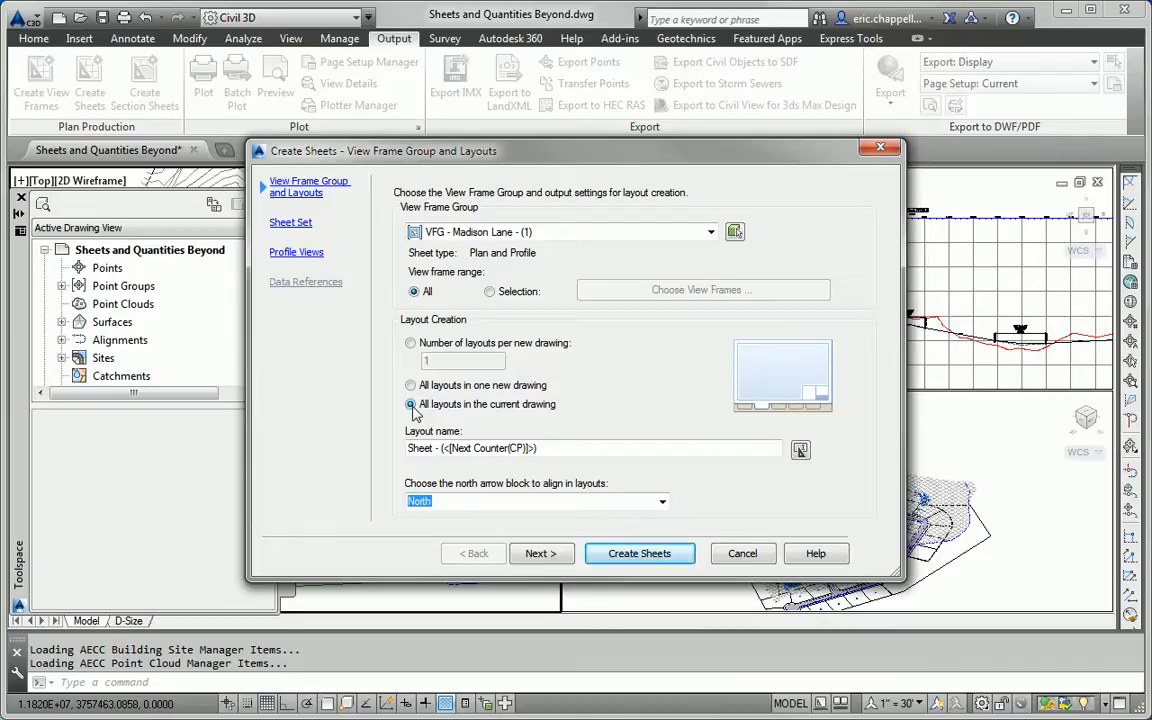
pyautogui.click(540, 555)
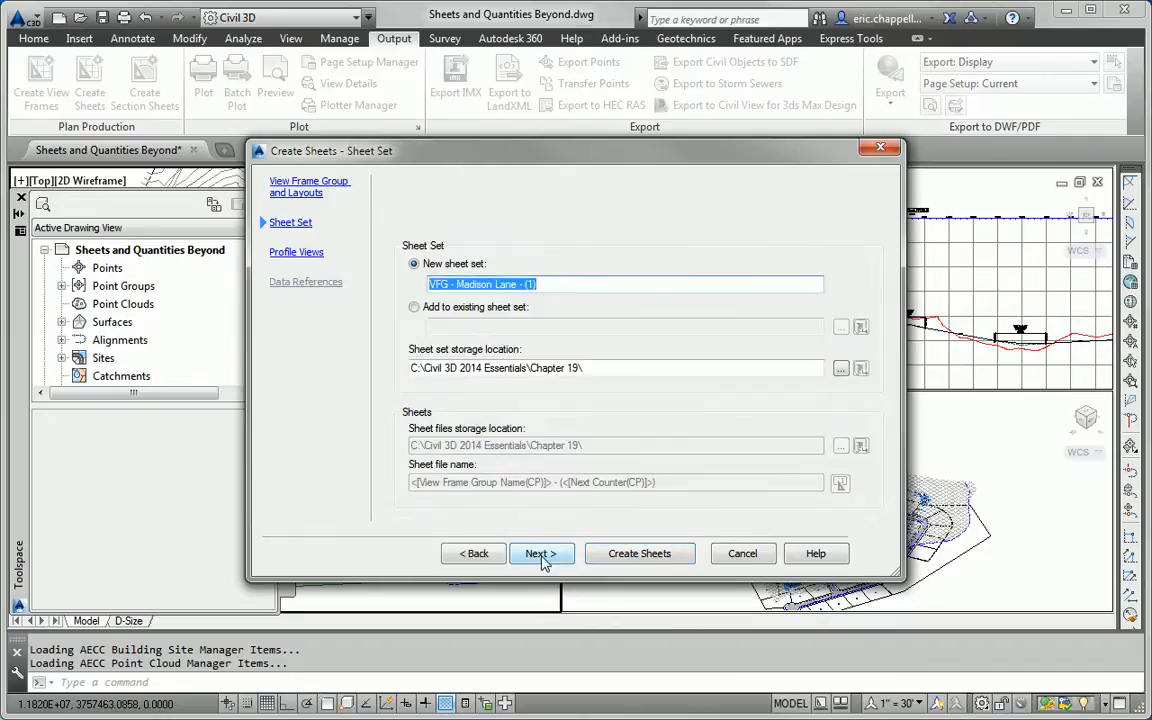
pyautogui.click(540, 554)
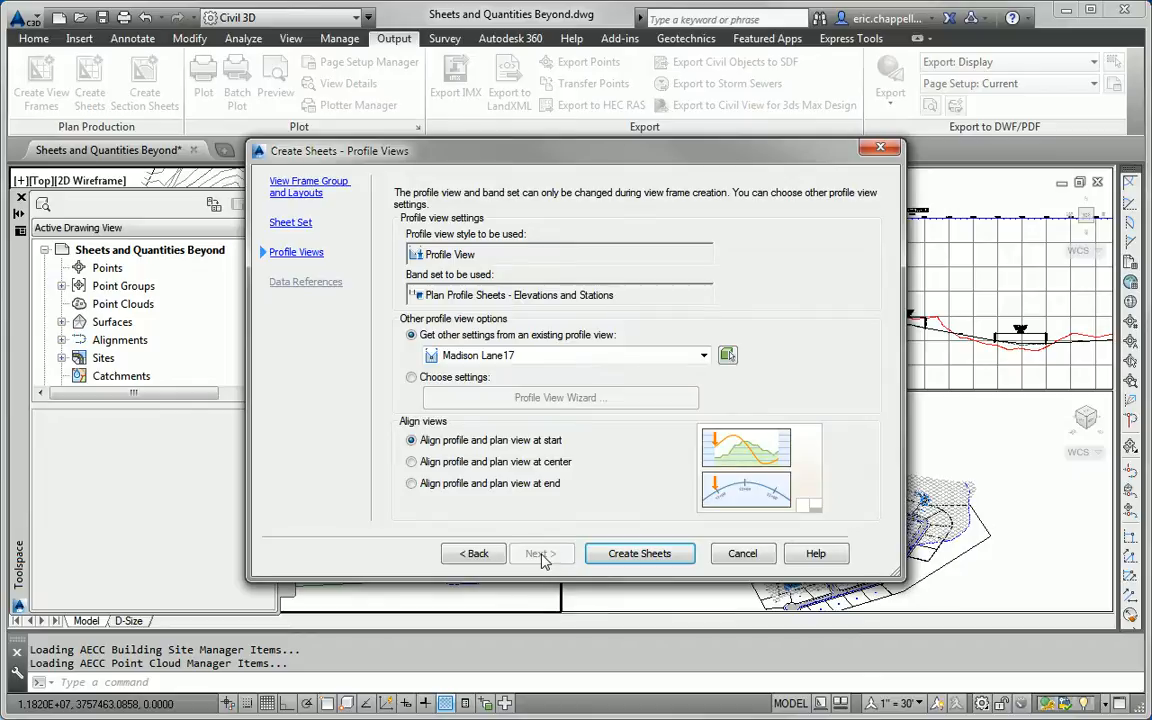
# - Choose custom profile view settings instead of an existing profile view's, and set the profile view datum by mean elevation
pyautogui.click(411, 377)
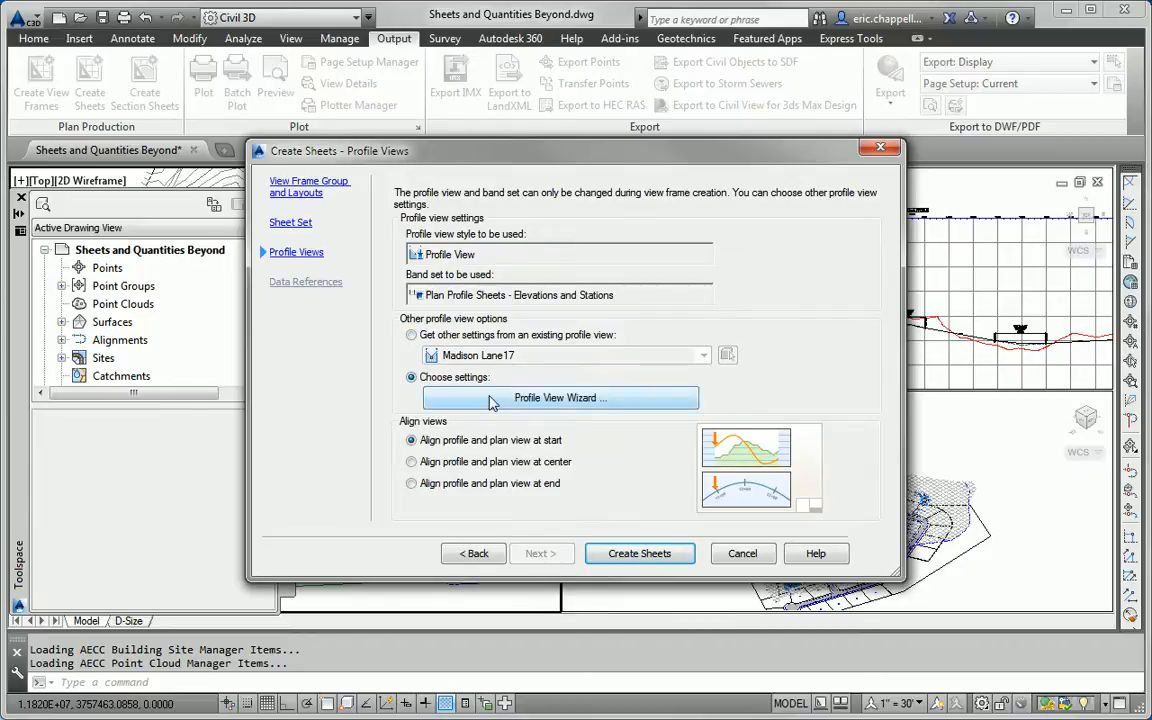
pyautogui.click(491, 400)
pyautogui.moveTo(613, 200); pyautogui.dragTo(506, 166)
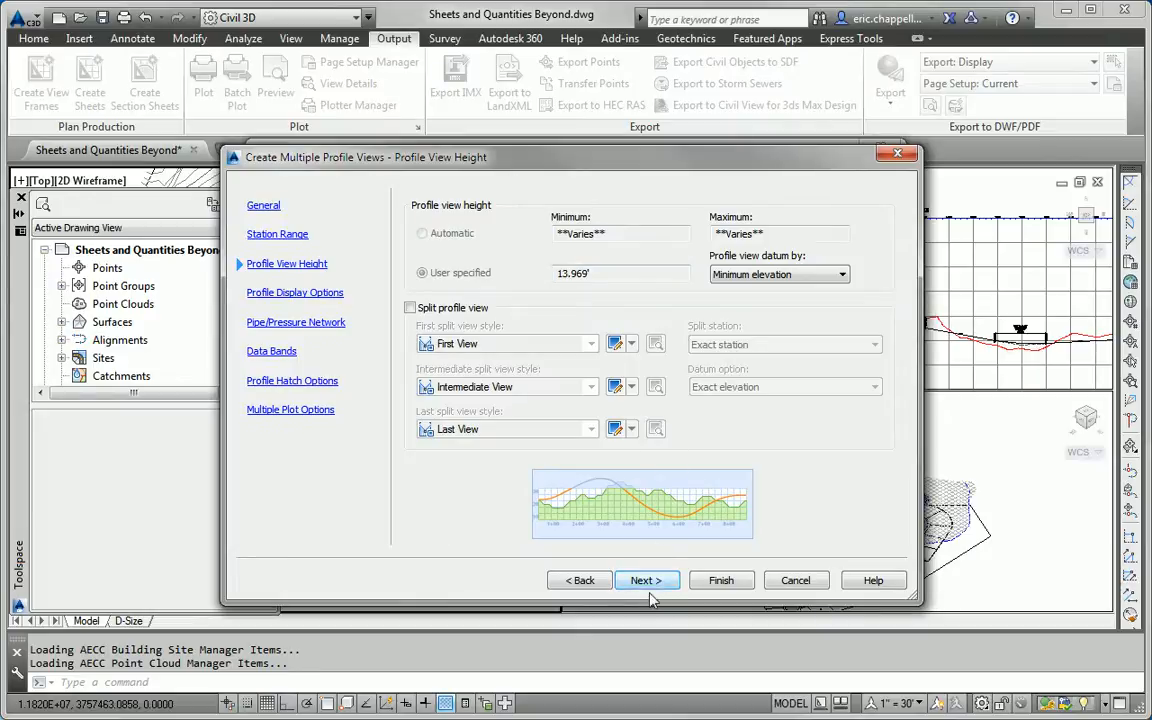
pyautogui.click(728, 274)
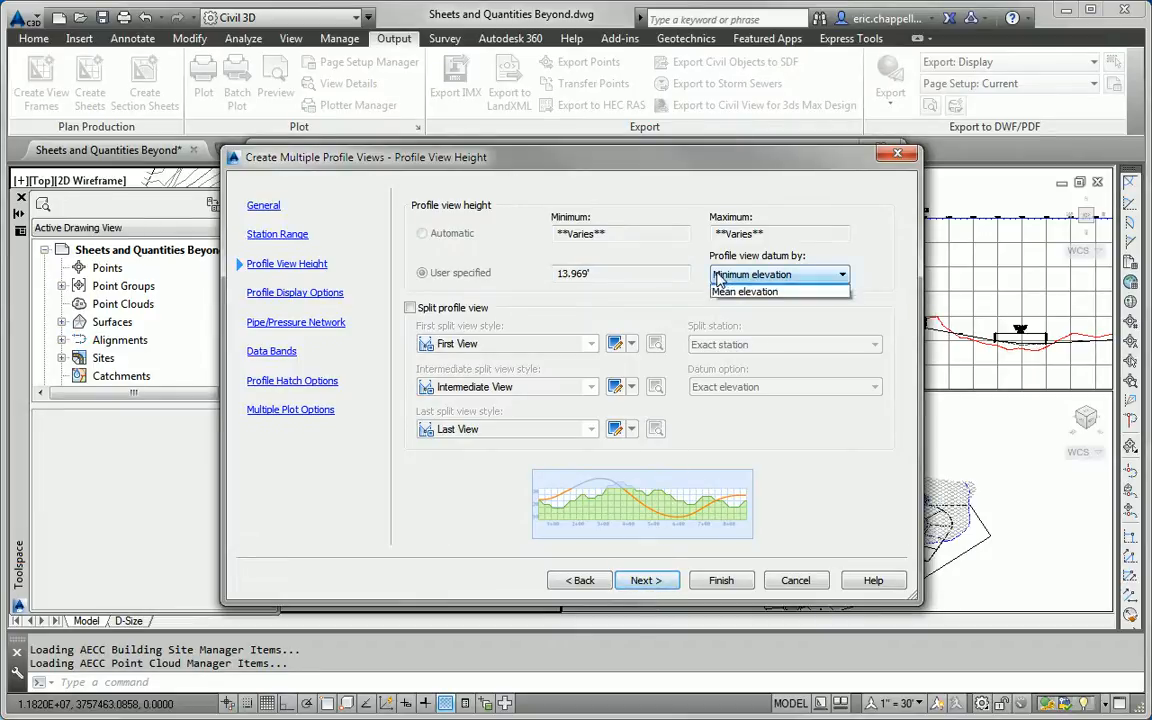
pyautogui.click(745, 302)
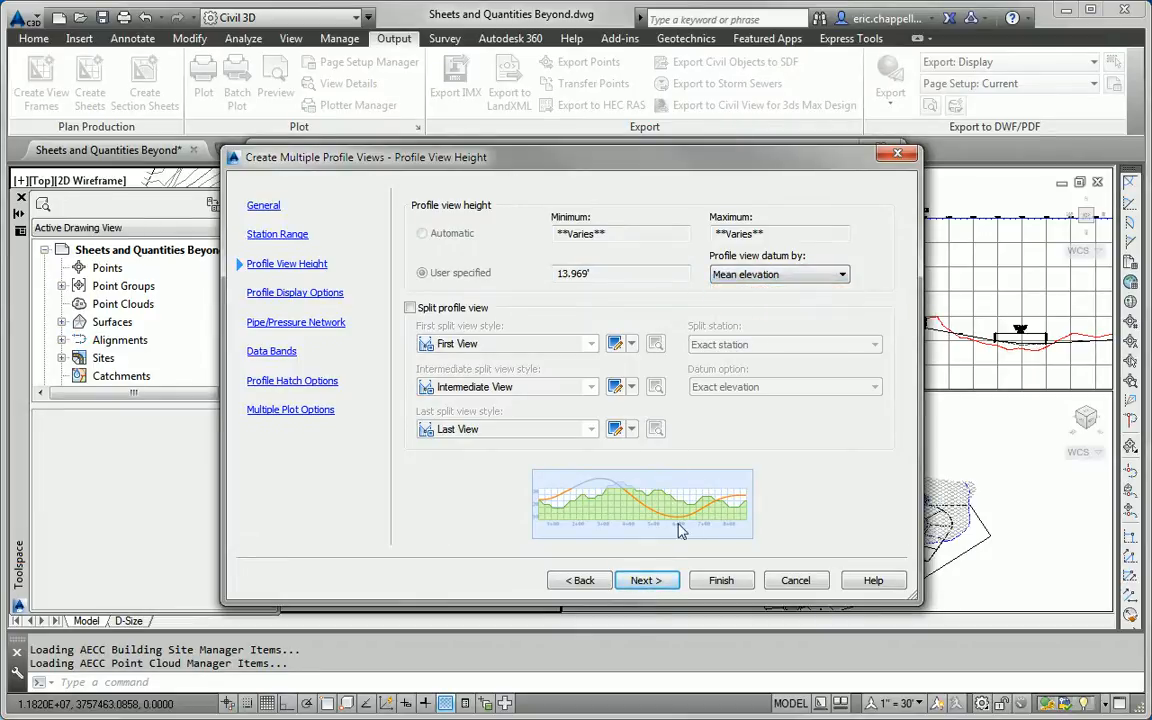
# - Select the Storm1 and Storm2 networks for the profile views, and finish their setup with the default bands, hatching and plot options
pyautogui.click(653, 582)
pyautogui.click(653, 582)
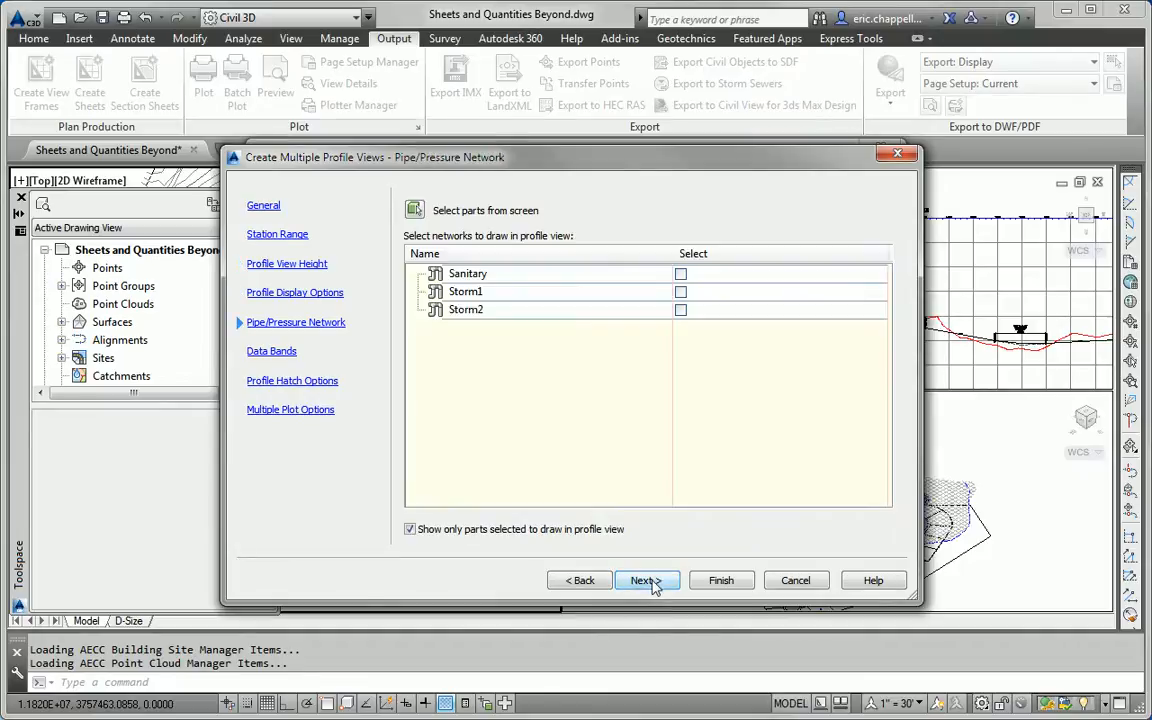
pyautogui.click(680, 291)
pyautogui.click(680, 309)
pyautogui.click(617, 273)
pyautogui.click(655, 585)
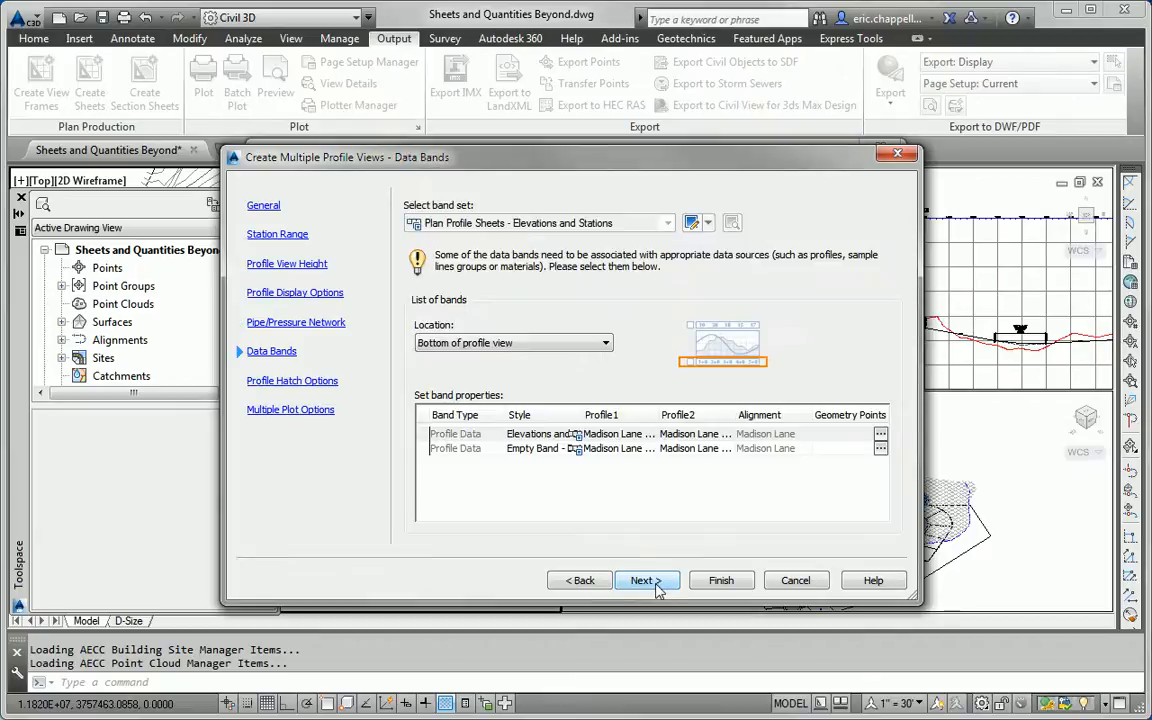
pyautogui.click(650, 581)
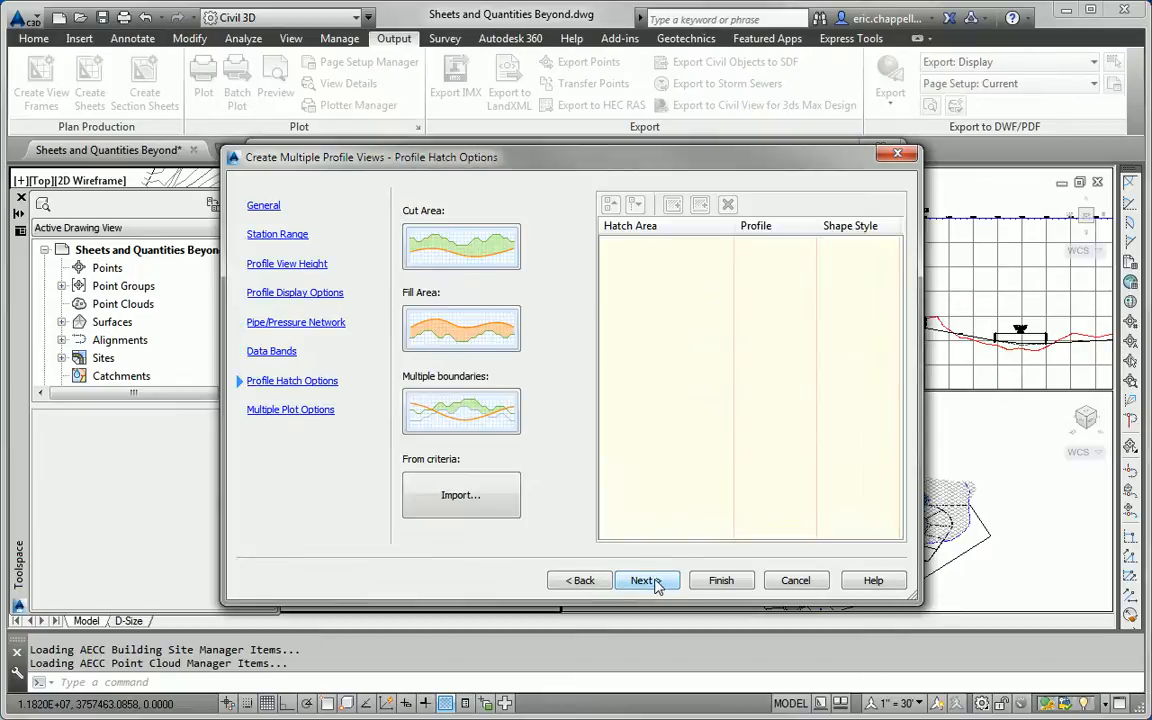
pyautogui.click(655, 582)
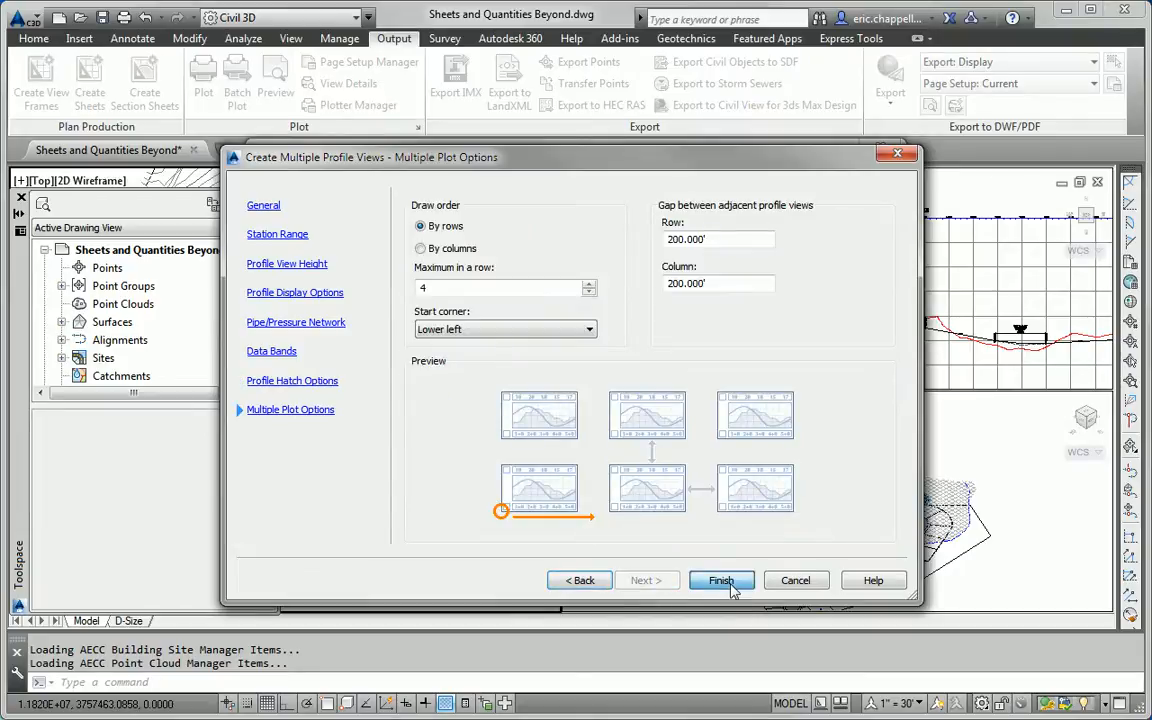
pyautogui.click(730, 586)
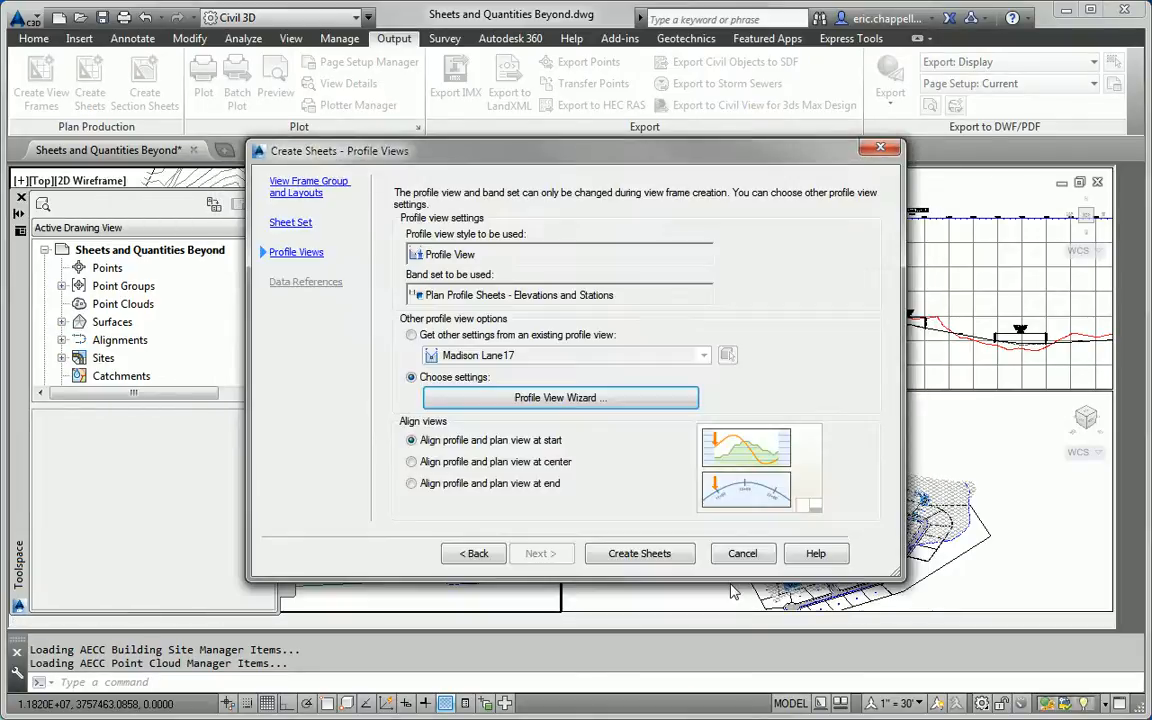
# - Create the sheets, placing the profile view origin in open space beyond the existing profile views in the plan drawing
pyautogui.click(636, 556)
pyautogui.click(634, 408)
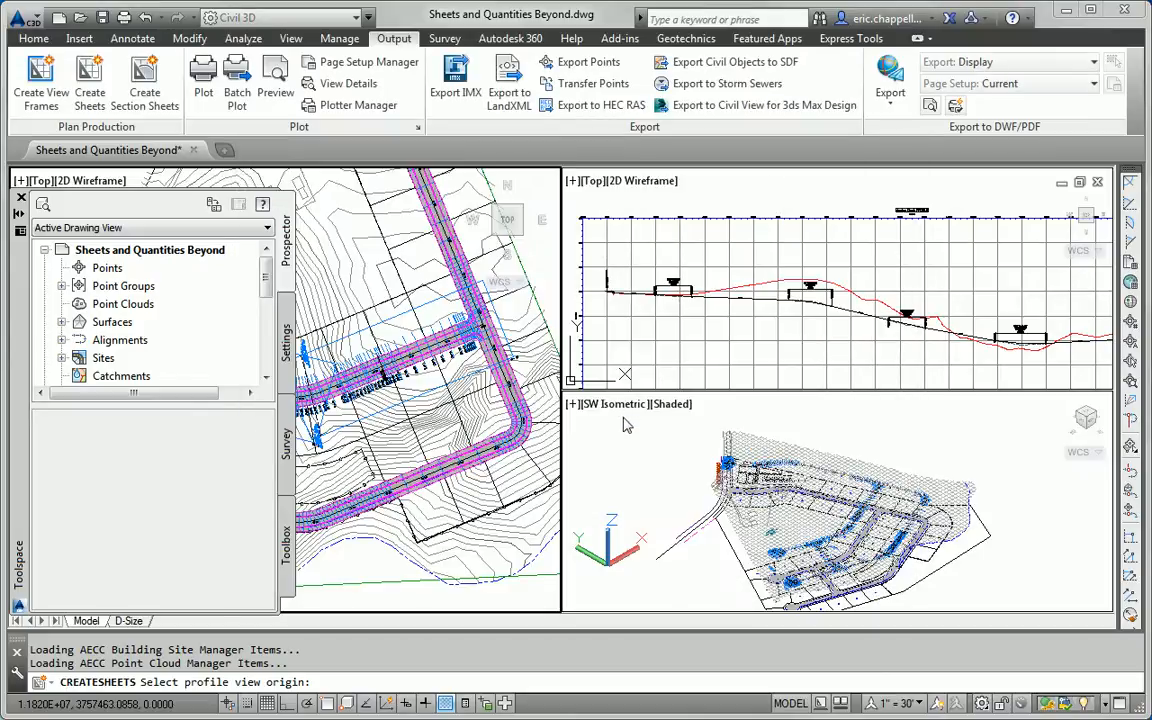
pyautogui.click(741, 241)
pyautogui.scroll(-6, 730, 255)
pyautogui.scroll(-3, 730, 255)
pyautogui.click(731, 232)
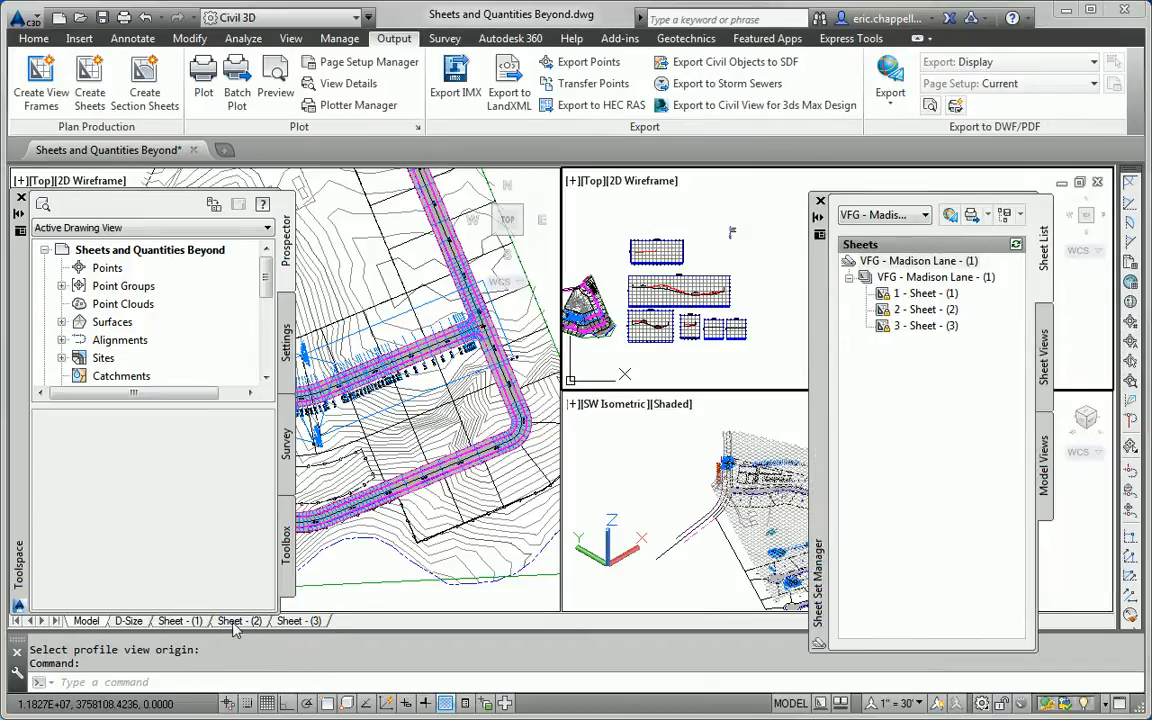
# - Review the Sheet - (1), Sheet - (2) and Sheet - (3) layouts in turn, closing the Toolspace for a clear view
pyautogui.click(196, 621)
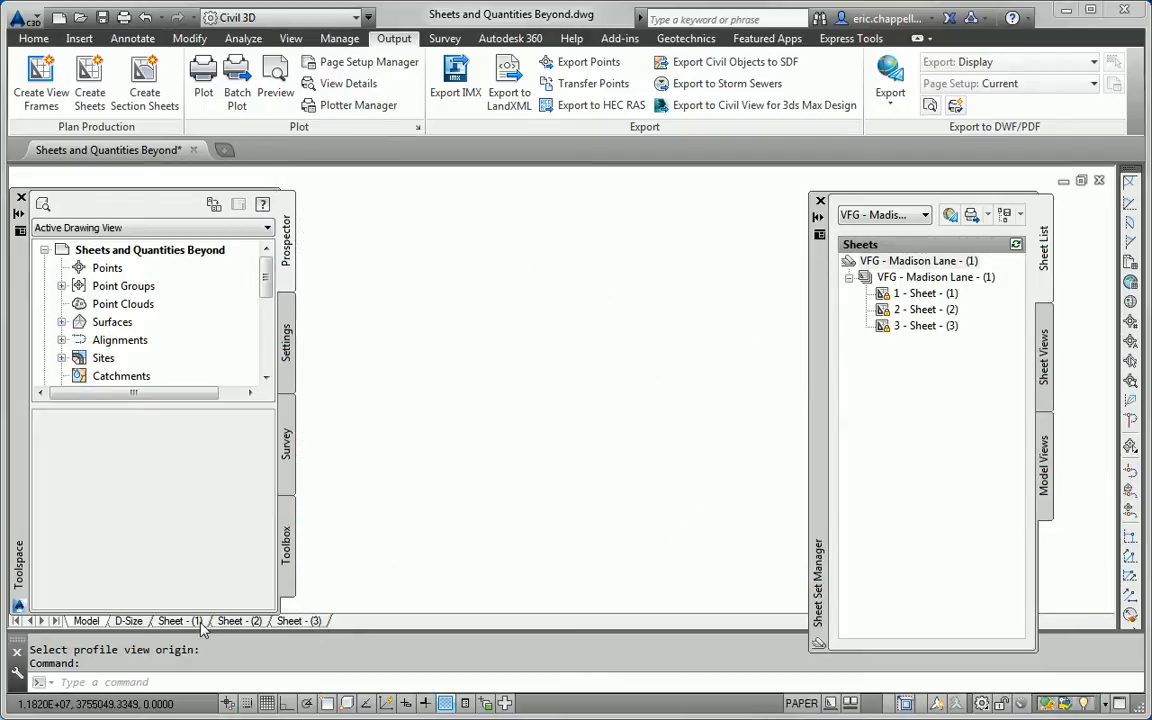
pyautogui.click(21, 197)
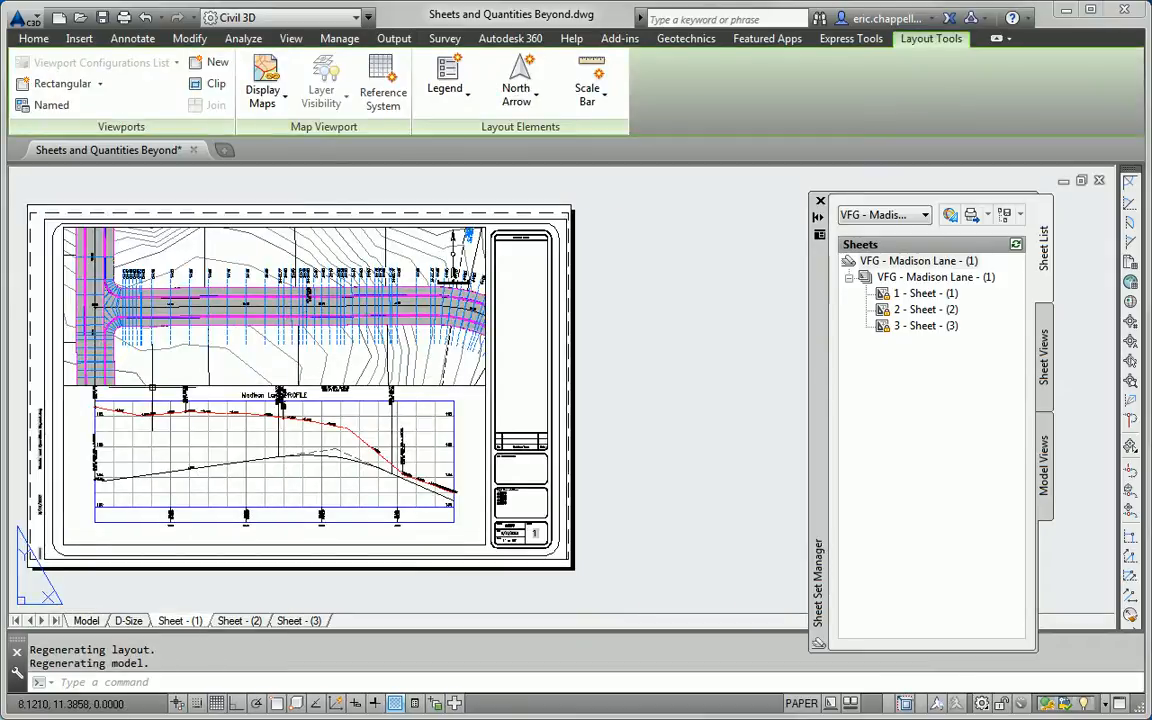
pyautogui.click(242, 627)
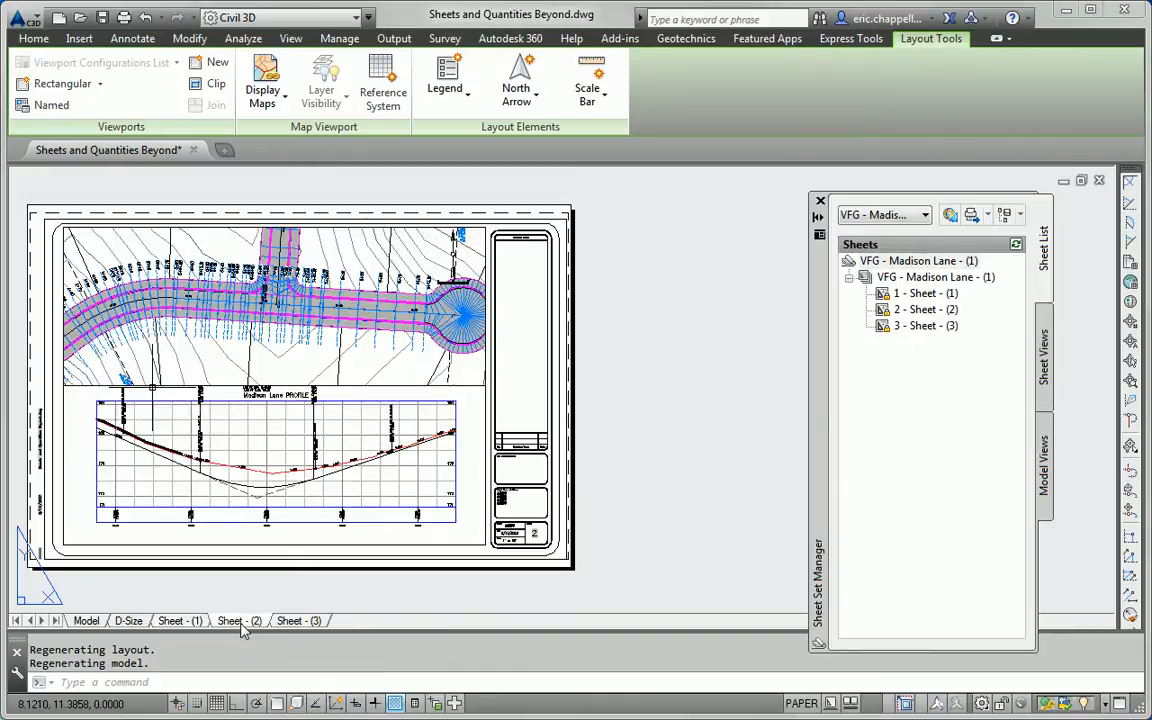
pyautogui.click(299, 621)
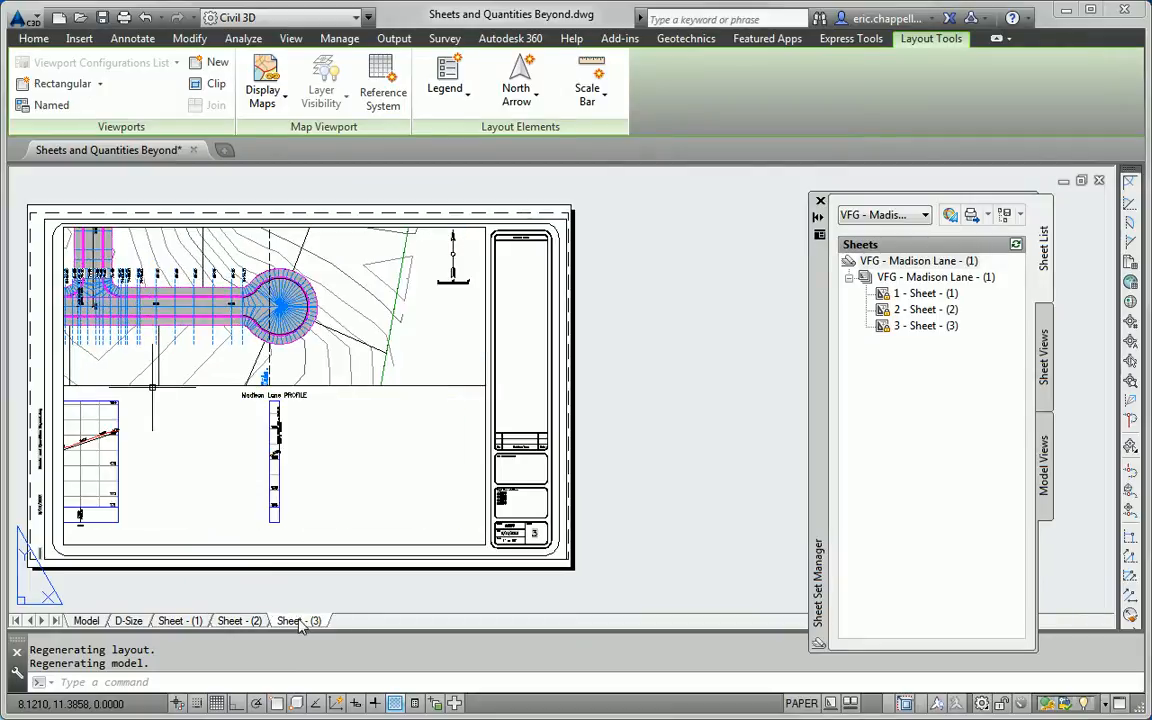